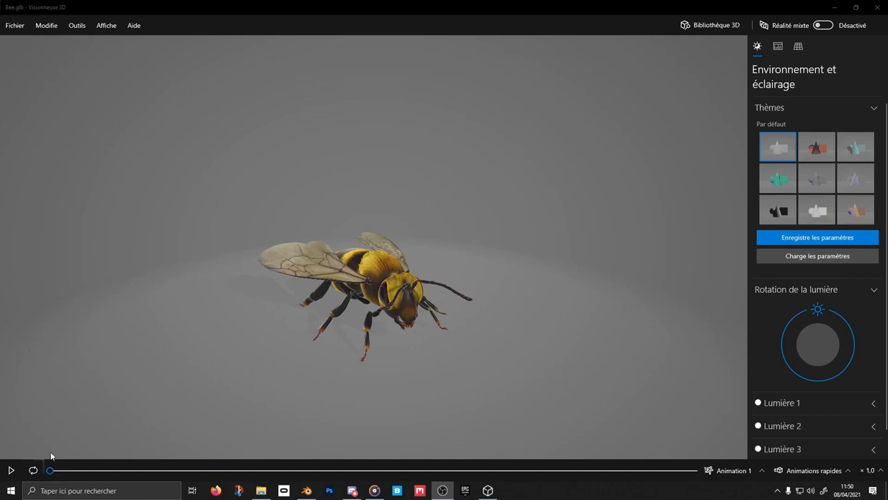
- Play the bee model's animation, and preview its Animation 2 and Animation 3
{"action": "left_click", "coordinate": [11, 471]}
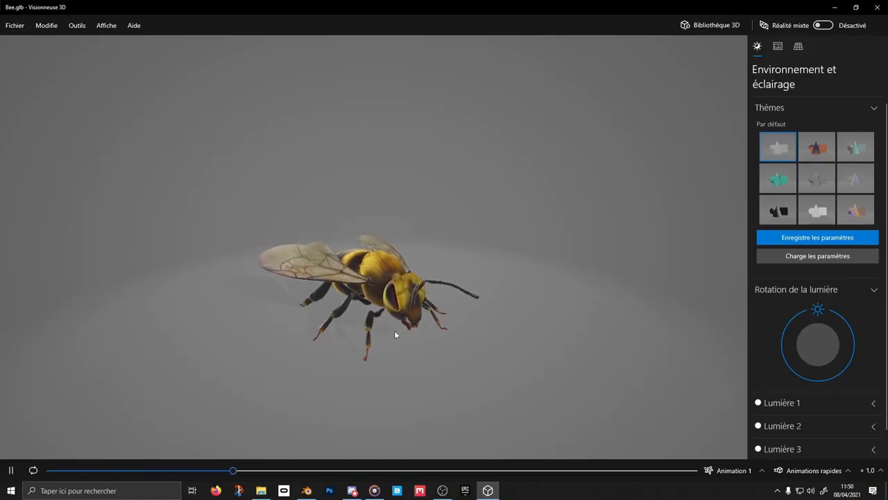
{"action": "left_click", "coordinate": [726, 470]}
{"action": "left_click", "coordinate": [730, 432]}
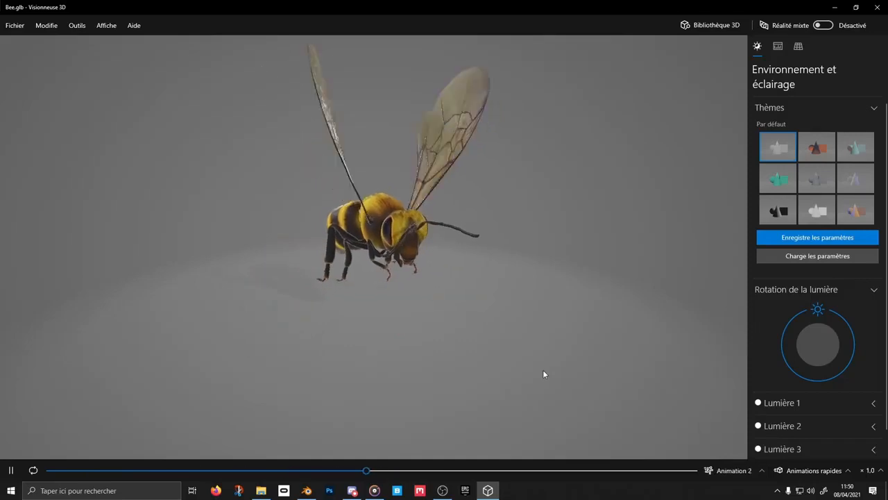
{"action": "left_click", "coordinate": [730, 470]}
{"action": "left_click", "coordinate": [738, 448]}
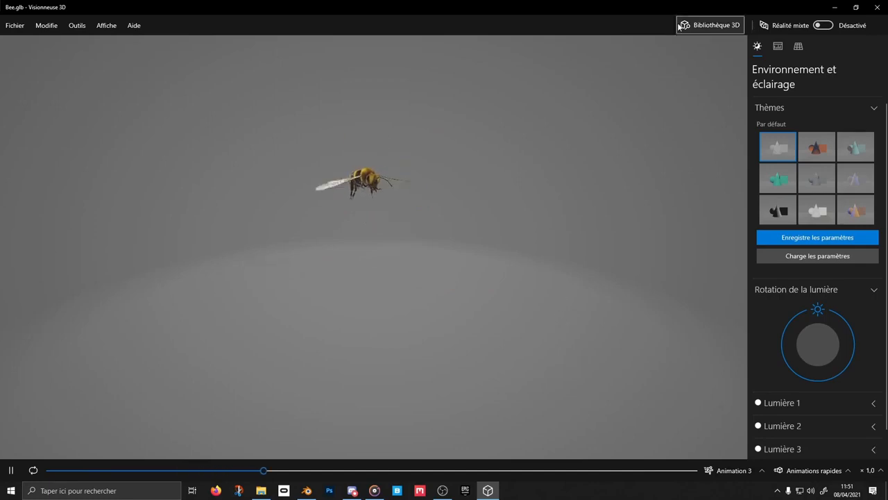
- Load the Banc de poissons model from the 3D library's Tous les modèles animés category
{"action": "left_click", "coordinate": [708, 25]}
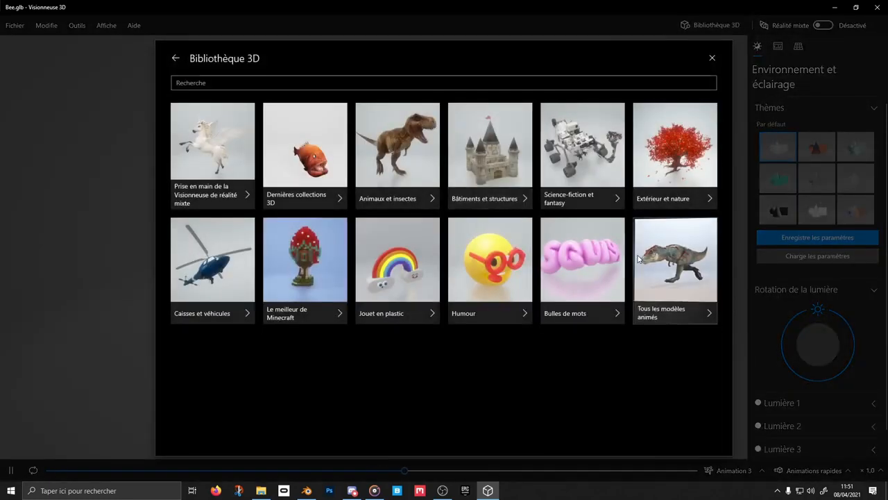
{"action": "left_click", "coordinate": [673, 262]}
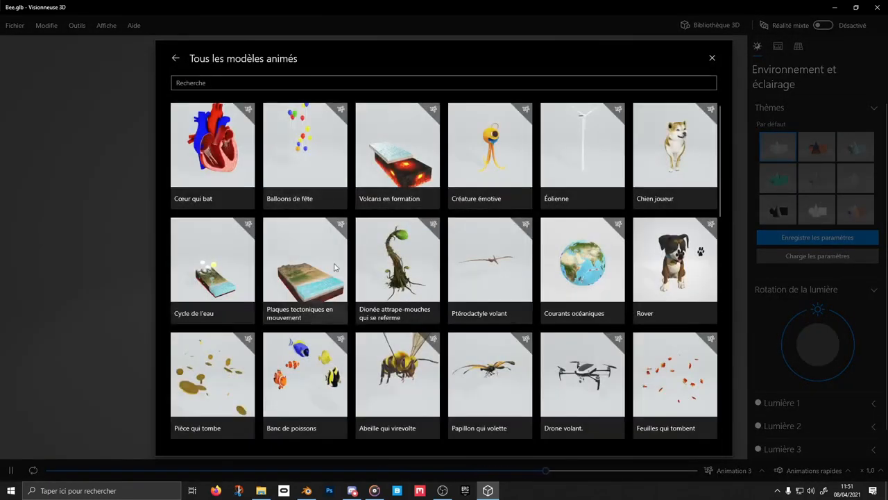
{"action": "left_click", "coordinate": [339, 341]}
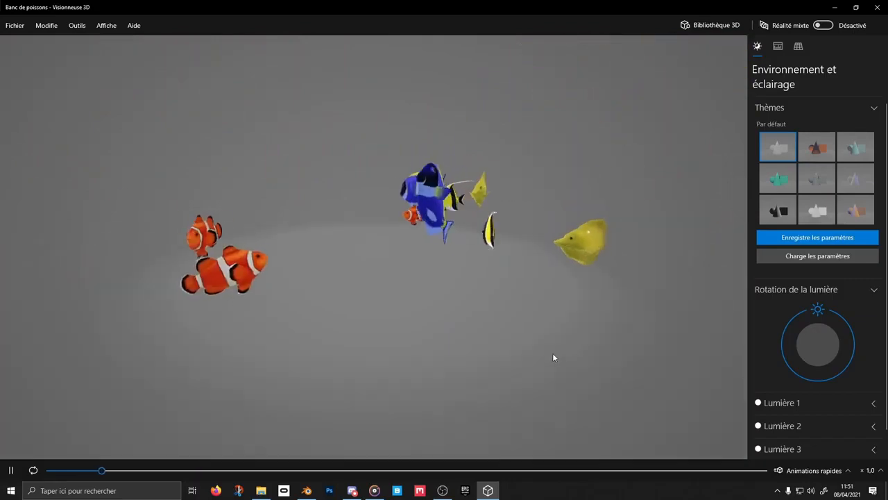
- Load the T-Rex furieux model from the 3D library's Tous les modèles animés category
{"action": "left_click", "coordinate": [710, 25]}
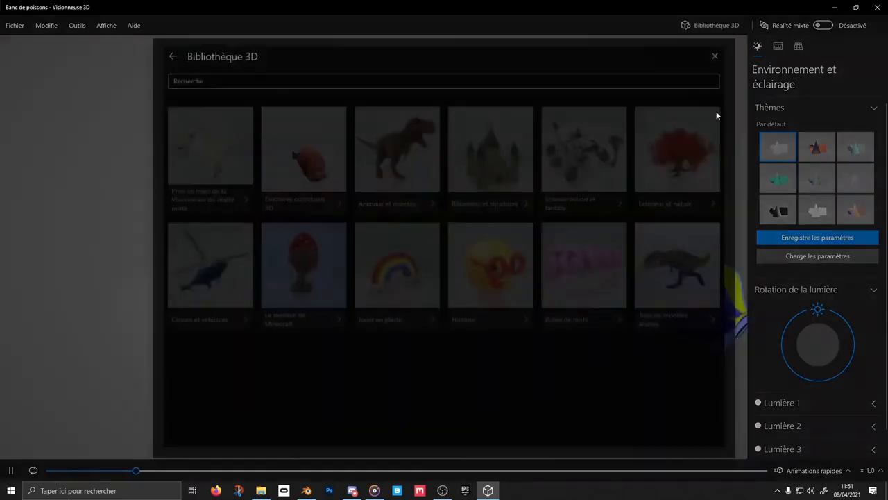
{"action": "left_click", "coordinate": [683, 267]}
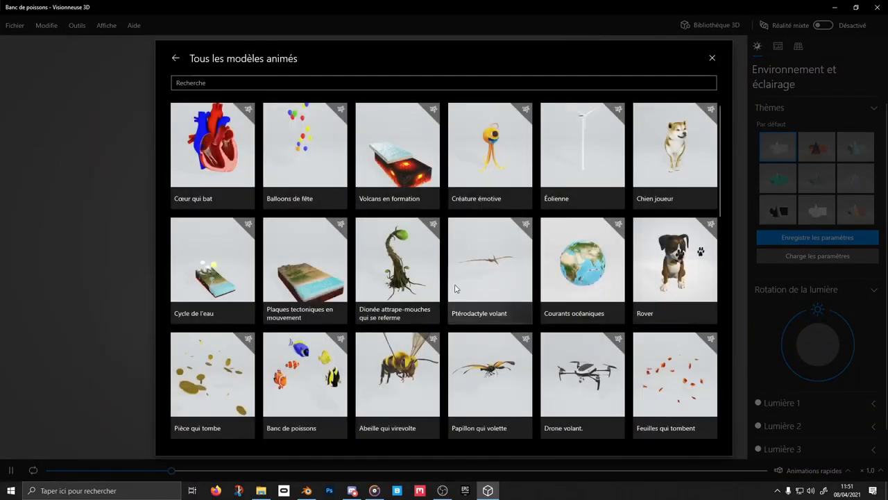
{"action": "scroll", "coordinate": [444, 294], "scroll_direction": "down", "scroll_amount": 3}
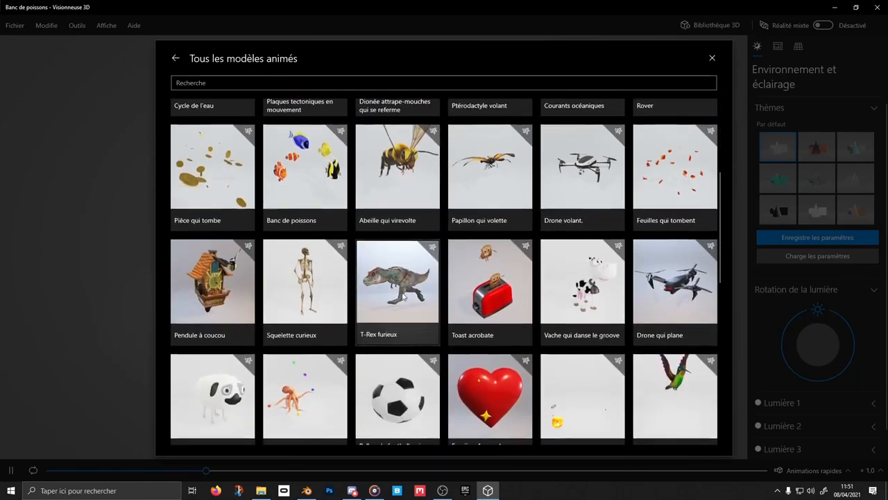
{"action": "key", "text": "Escape"}
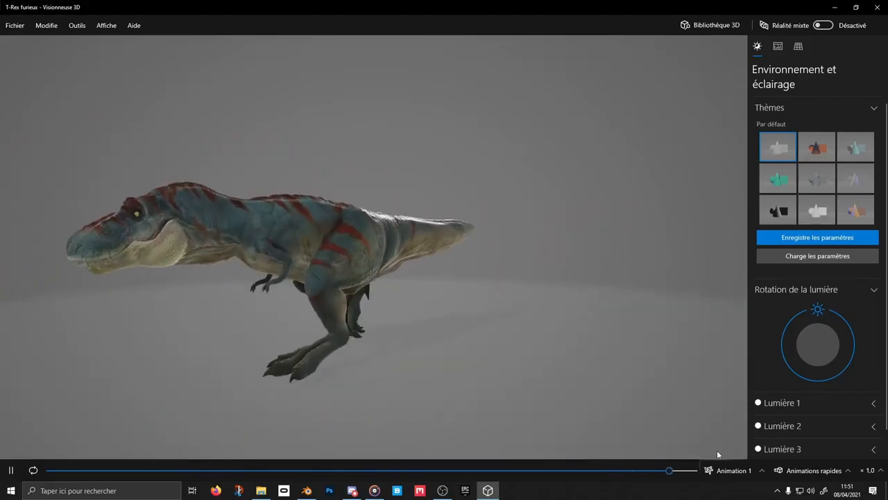
- Preview Animation 3, Animation 4 and Animation 5 of the T-Rex model
{"action": "left_click", "coordinate": [727, 469]}
{"action": "left_click", "coordinate": [729, 418]}
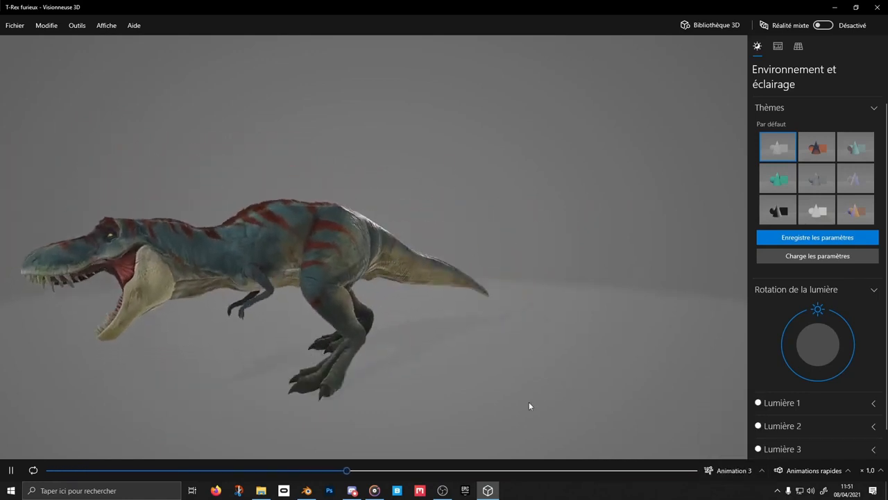
{"action": "left_click", "coordinate": [734, 470]}
{"action": "left_click", "coordinate": [714, 438]}
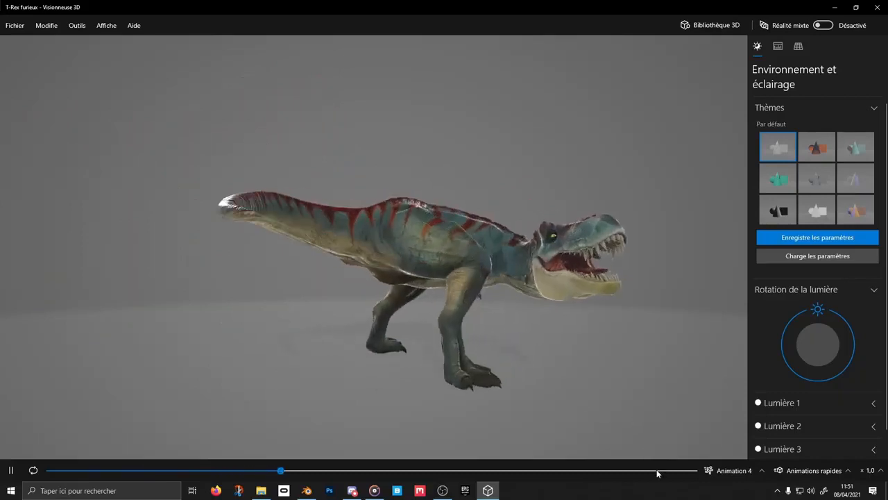
{"action": "left_click", "coordinate": [729, 470]}
{"action": "left_click", "coordinate": [715, 450]}
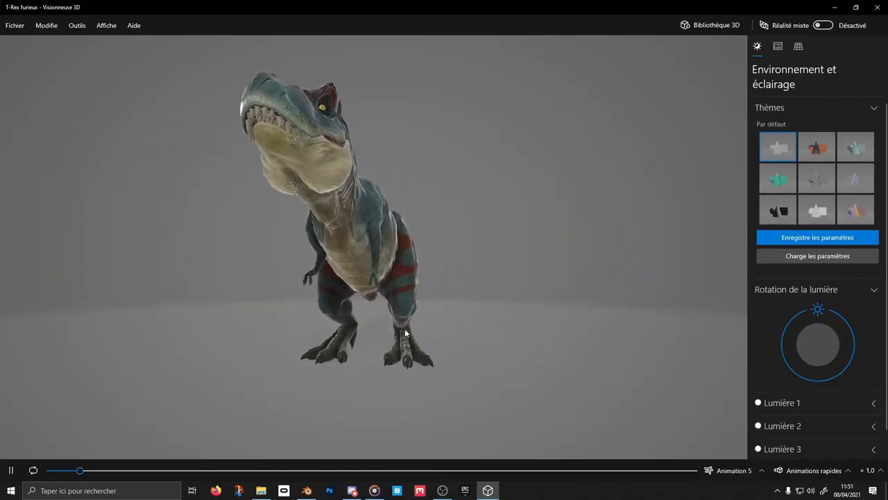
{"action": "scroll", "coordinate": [429, 330], "scroll_direction": "down", "scroll_amount": 2}
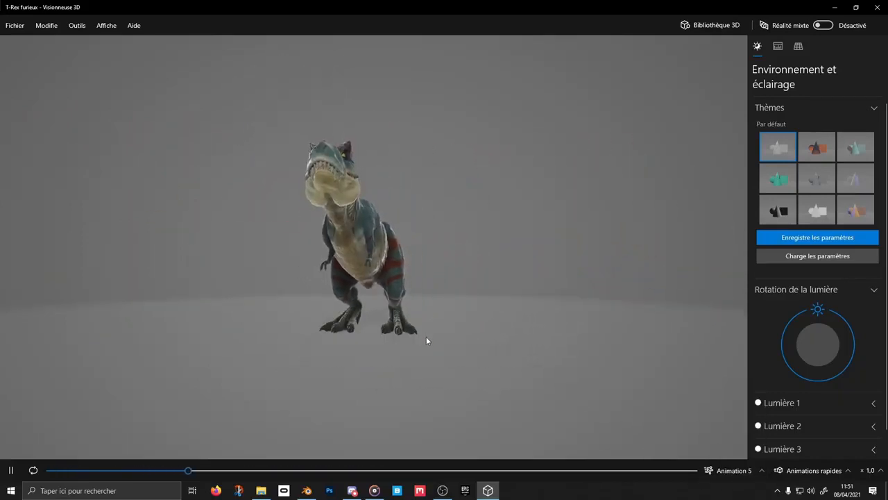
{"action": "scroll", "coordinate": [420, 342], "scroll_direction": "down", "scroll_amount": 4}
{"action": "scroll", "coordinate": [417, 349], "scroll_direction": "up", "scroll_amount": 5}
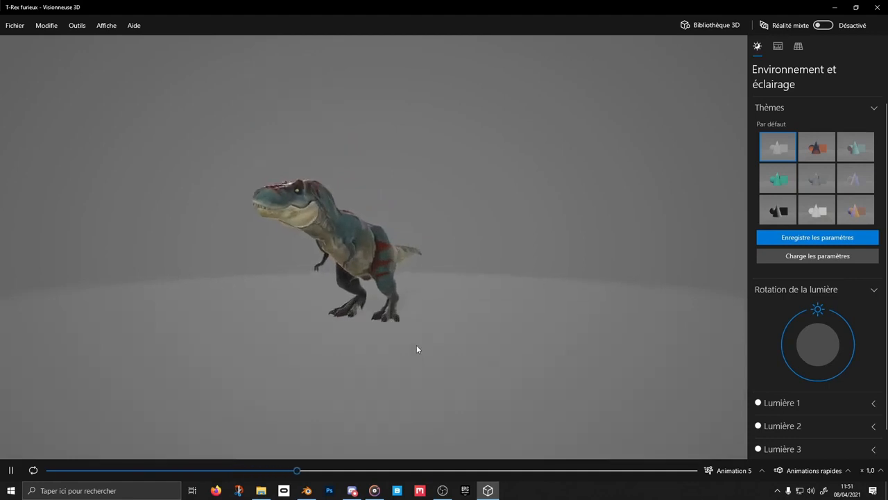
- Play Animation 1 of the T-Rex model and pause it
{"action": "left_click", "coordinate": [729, 470]}
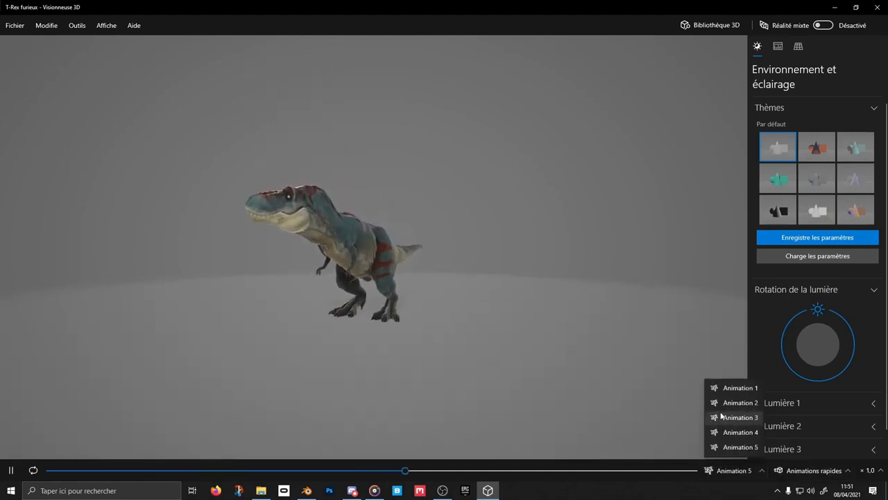
{"action": "left_click", "coordinate": [736, 388]}
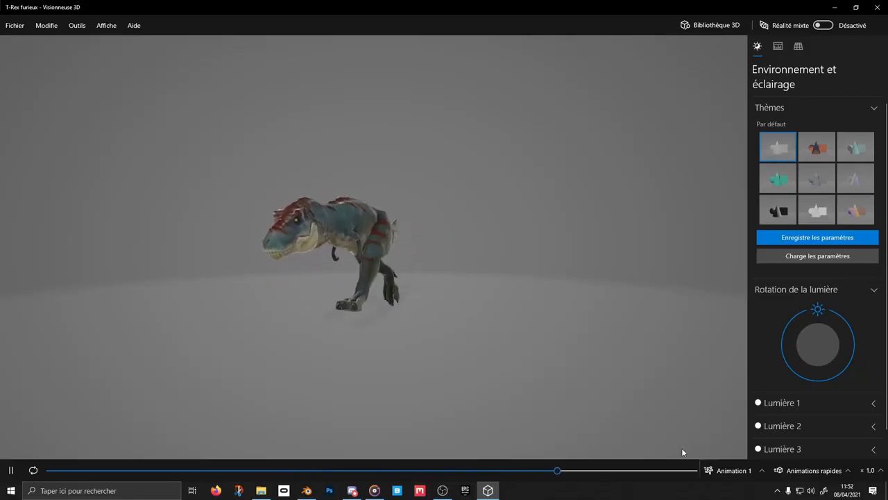
{"action": "left_click", "coordinate": [10, 470]}
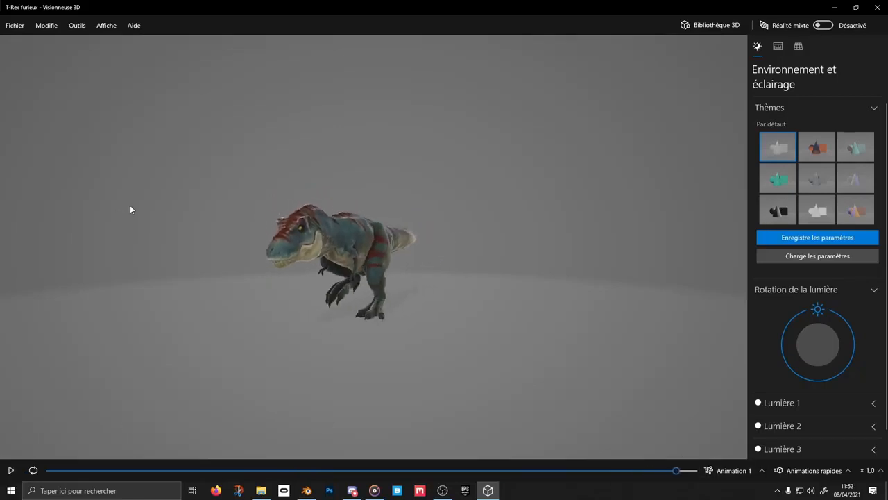
- Start saving a copy of the T-Rex model and delete T-Rex furieux2.glb from the Objets 3D folder
{"action": "left_click", "coordinate": [15, 26]}
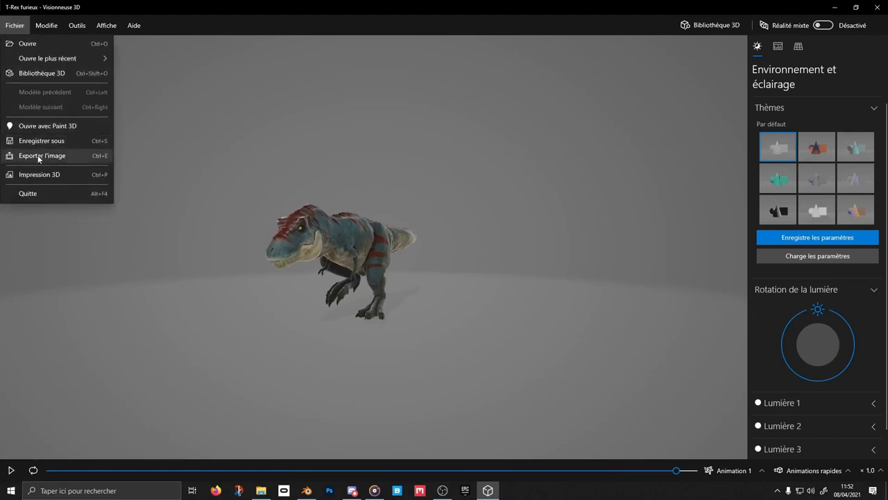
{"action": "left_click", "coordinate": [41, 141]}
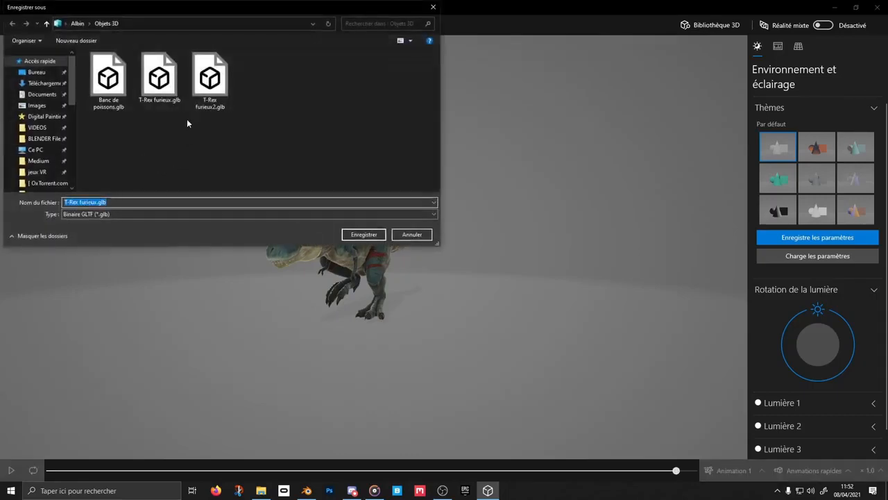
{"action": "left_click", "coordinate": [204, 90]}
{"action": "key", "text": "Delete"}
{"action": "key", "text": "Return"}
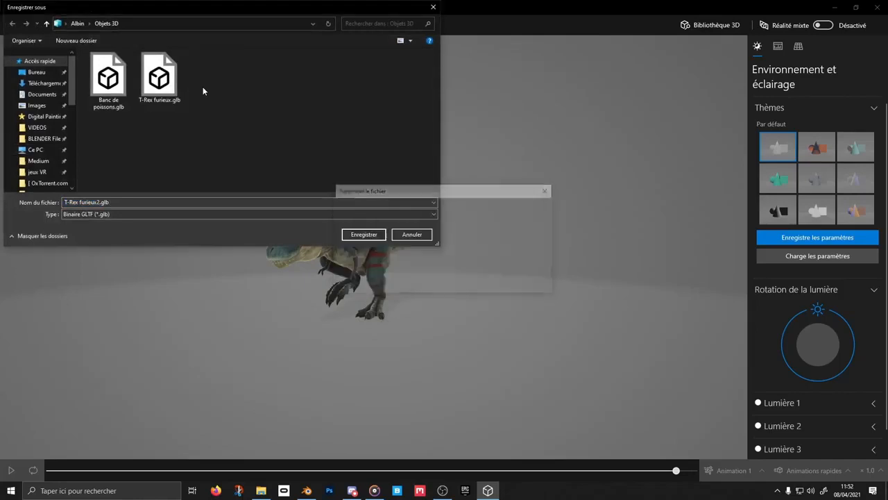
- Save the model as T-Rex furieux.glb in Binaire GLTF format, replacing the existing file, and close the 3D viewer
{"action": "left_click", "coordinate": [97, 202]}
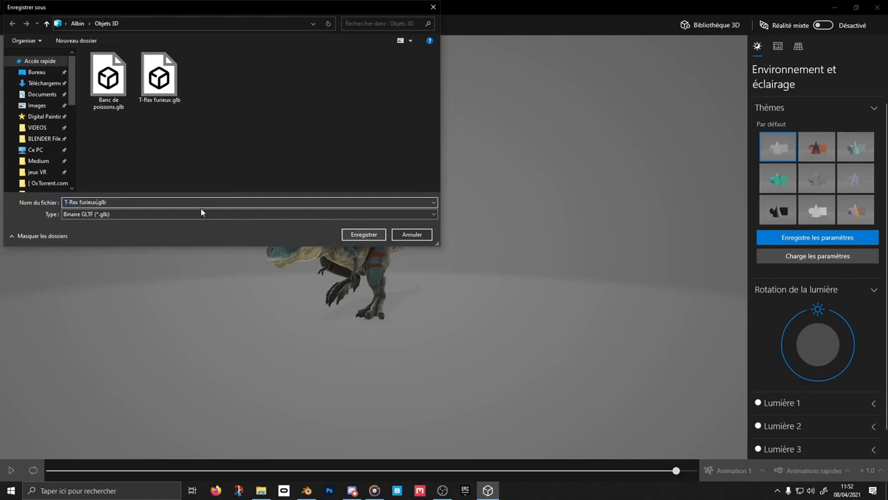
{"action": "left_click", "coordinate": [124, 213]}
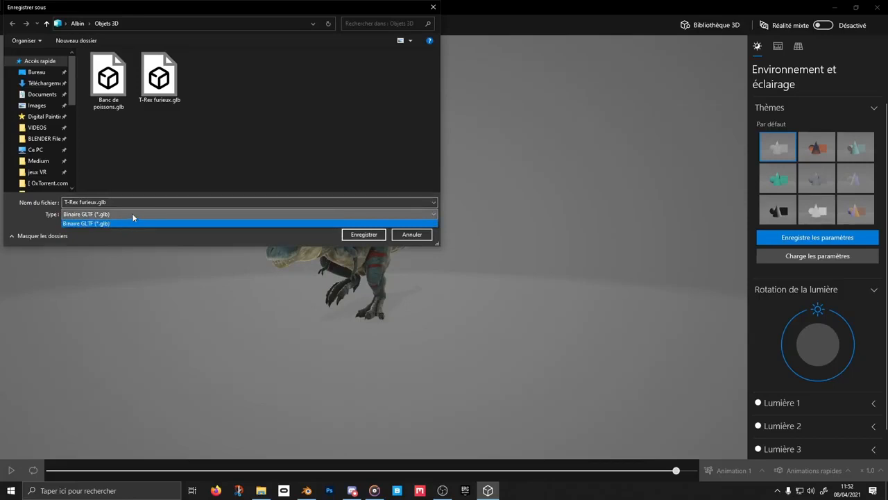
{"action": "left_click", "coordinate": [136, 203]}
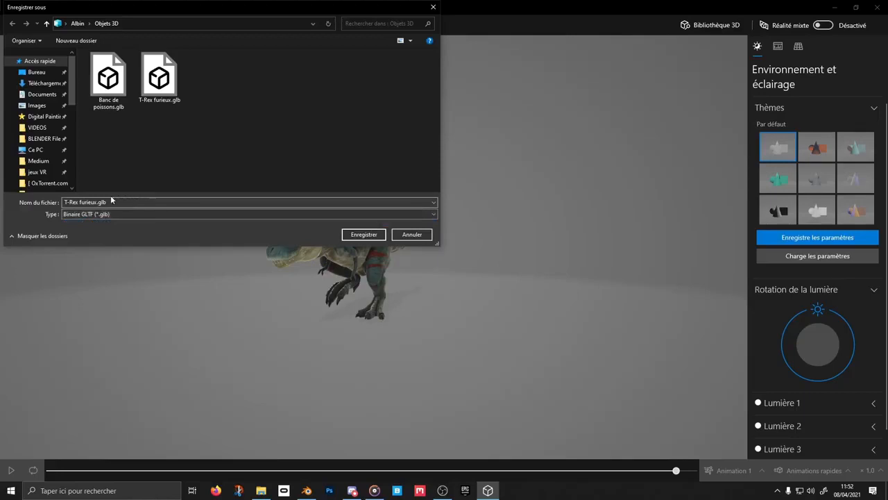
{"action": "left_click", "coordinate": [364, 234]}
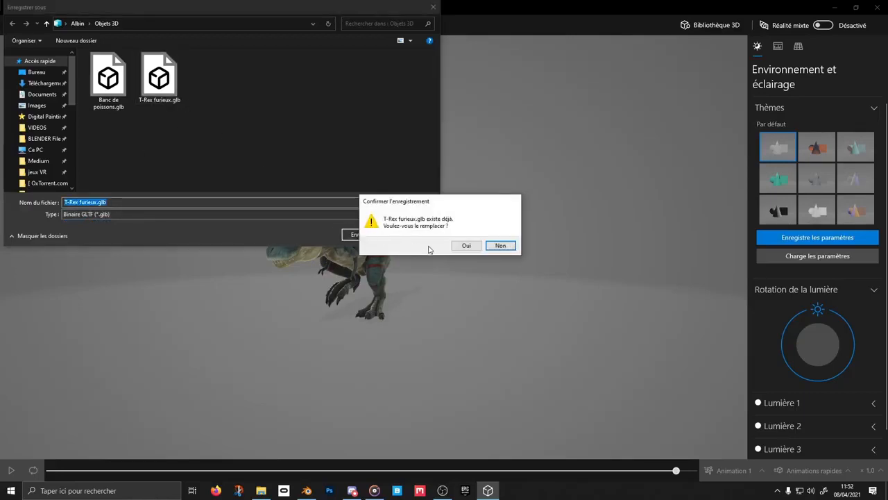
{"action": "left_click", "coordinate": [466, 245]}
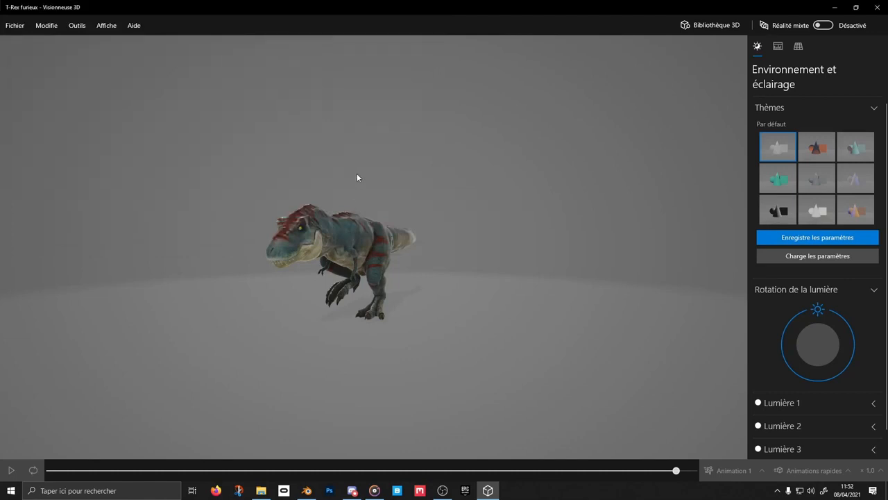
{"action": "left_click", "coordinate": [732, 470]}
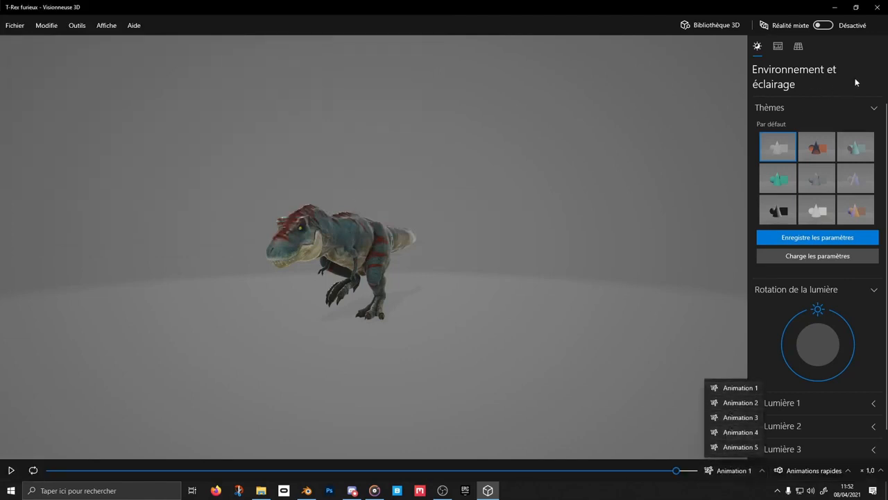
{"action": "left_click", "coordinate": [877, 9]}
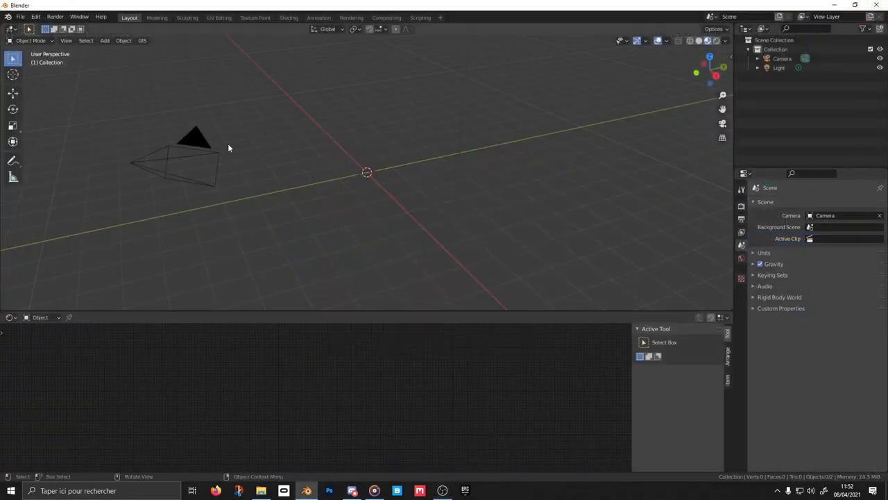
- Import T-Rex furieux.glb as glTF 2.0 from the user's 3D Objects folder on the C: drive
{"action": "left_click", "coordinate": [20, 17]}
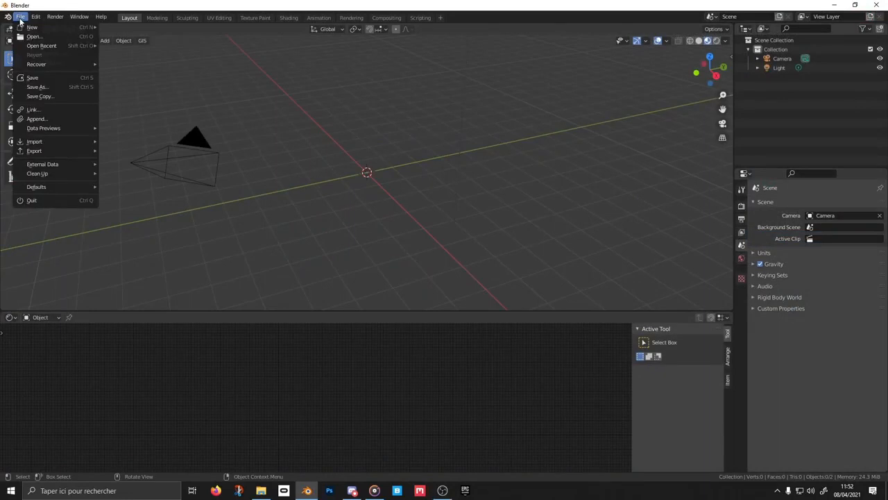
{"action": "mouse_move", "coordinate": [34, 144]}
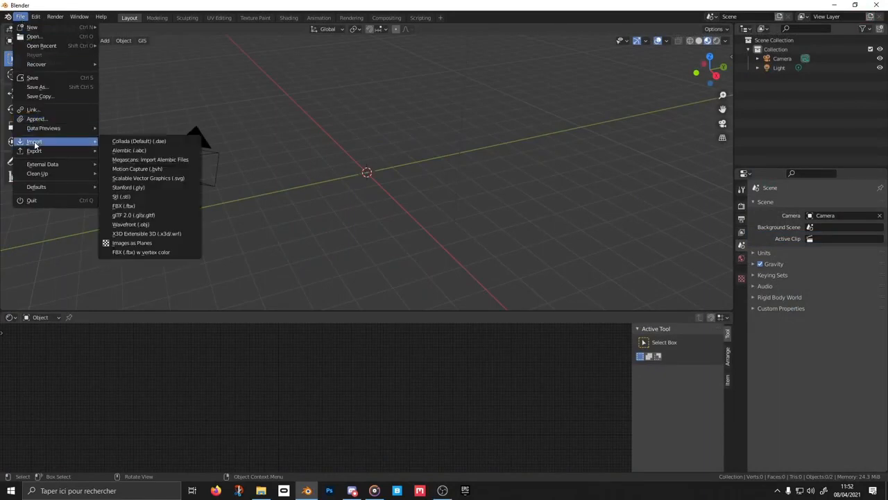
{"action": "left_click", "coordinate": [163, 217]}
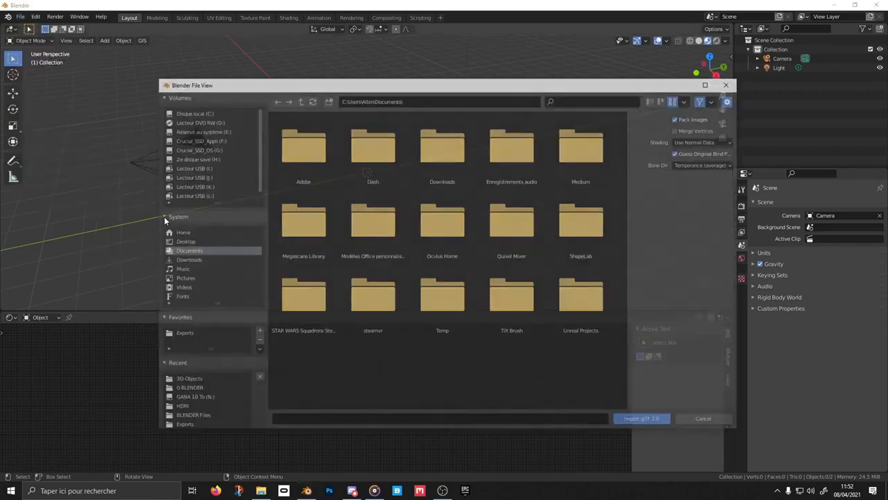
{"action": "left_click", "coordinate": [191, 112]}
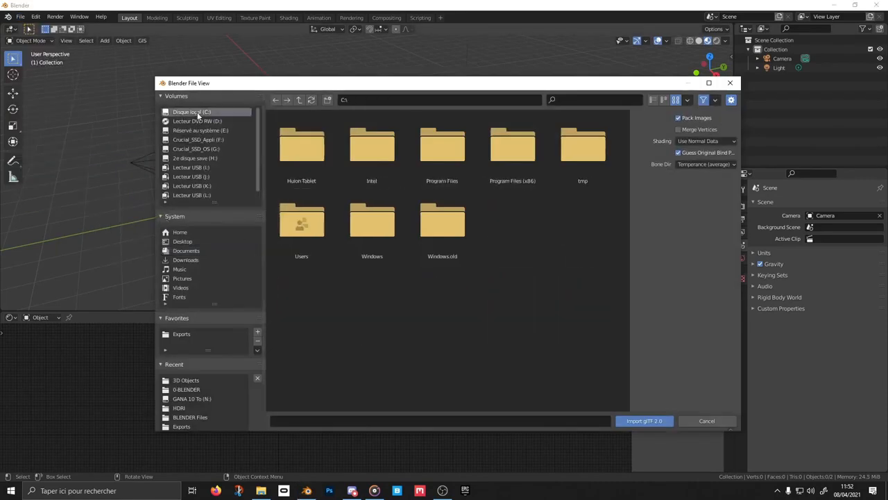
{"action": "double_click", "coordinate": [292, 215]}
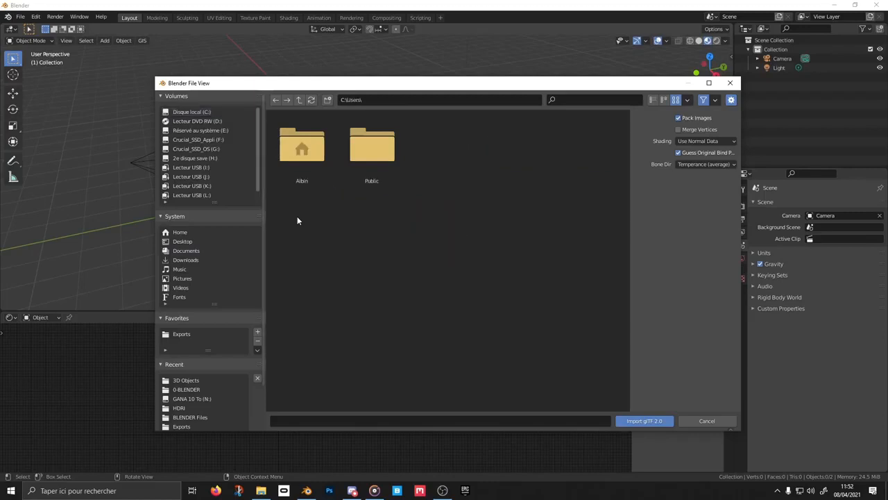
{"action": "double_click", "coordinate": [301, 154]}
{"action": "double_click", "coordinate": [512, 152]}
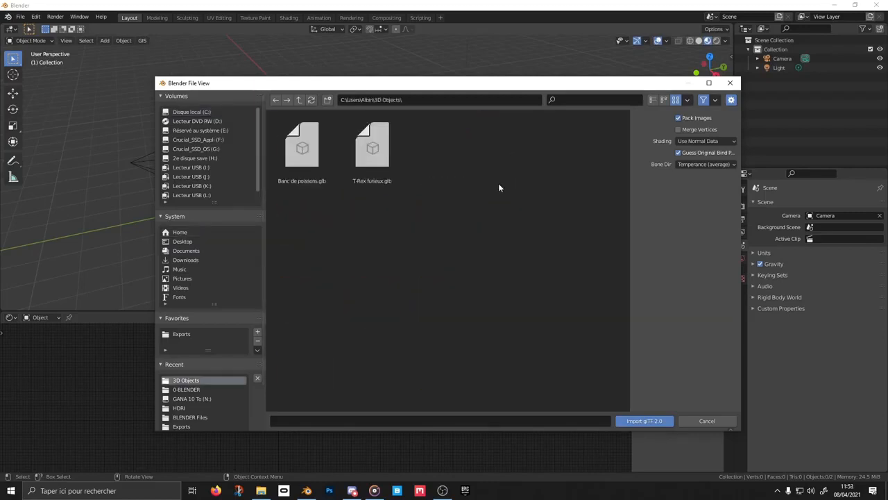
{"action": "left_click", "coordinate": [375, 160]}
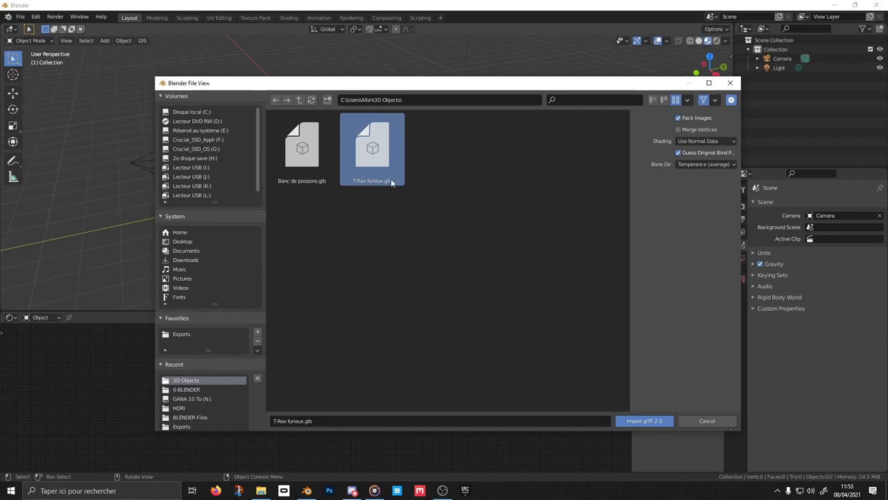
{"action": "left_click", "coordinate": [655, 420]}
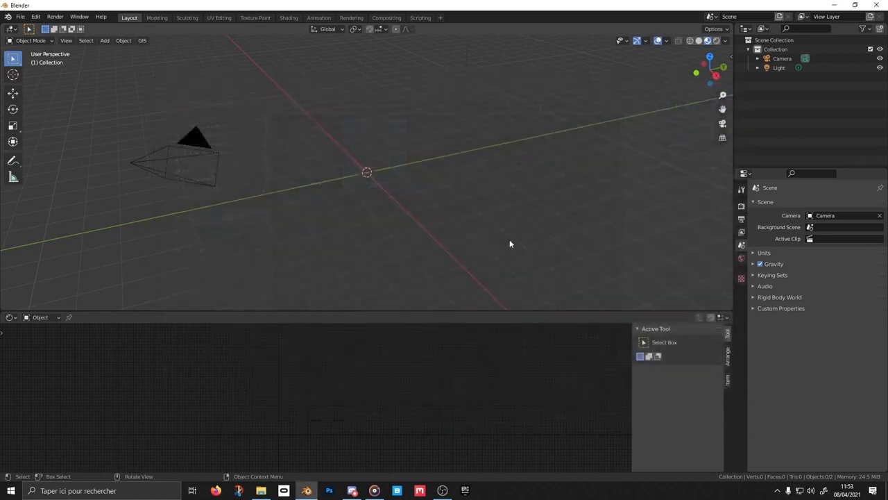
- Change the lower editor of the Layout workspace from the Shader Editor to the Timeline
{"action": "scroll", "coordinate": [448, 217], "scroll_direction": "down", "scroll_amount": 2}
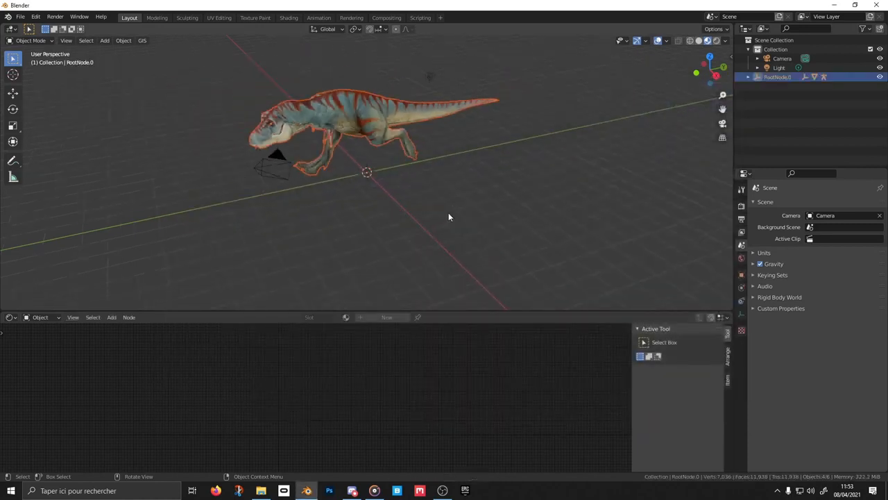
{"action": "middle_click_drag", "start_coordinate": [437, 236], "coordinate": [617, 125]}
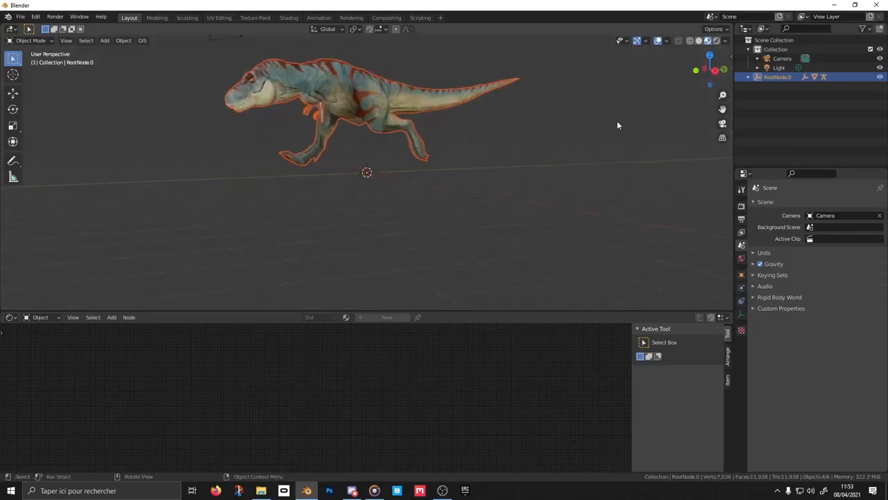
{"action": "left_click_drag", "start_coordinate": [722, 109], "coordinate": [743, 171]}
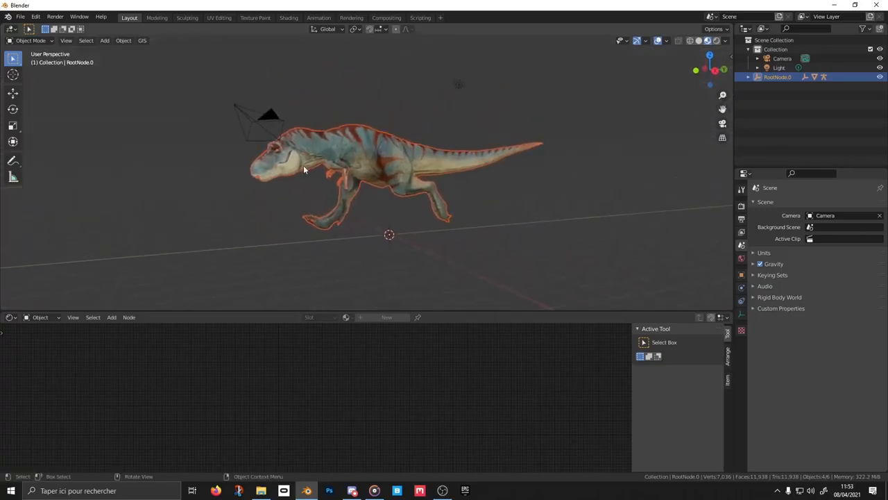
{"action": "middle_click_drag", "start_coordinate": [304, 165], "coordinate": [348, 169]}
{"action": "scroll", "coordinate": [264, 166], "scroll_direction": "up", "scroll_amount": 3}
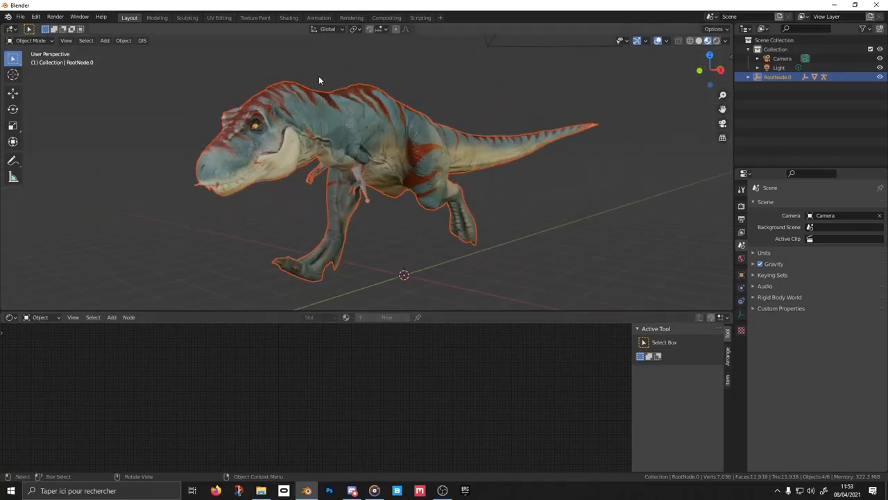
{"action": "left_click", "coordinate": [319, 17]}
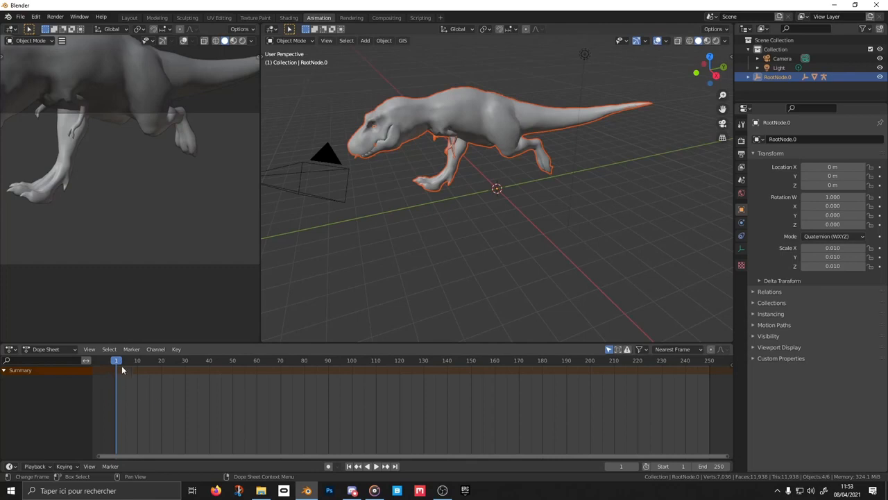
{"action": "left_click", "coordinate": [132, 18]}
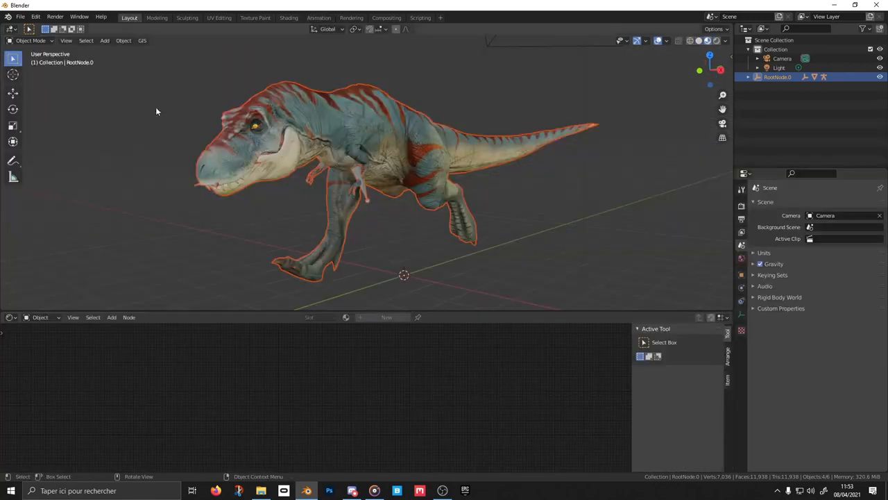
{"action": "left_click", "coordinate": [11, 317]}
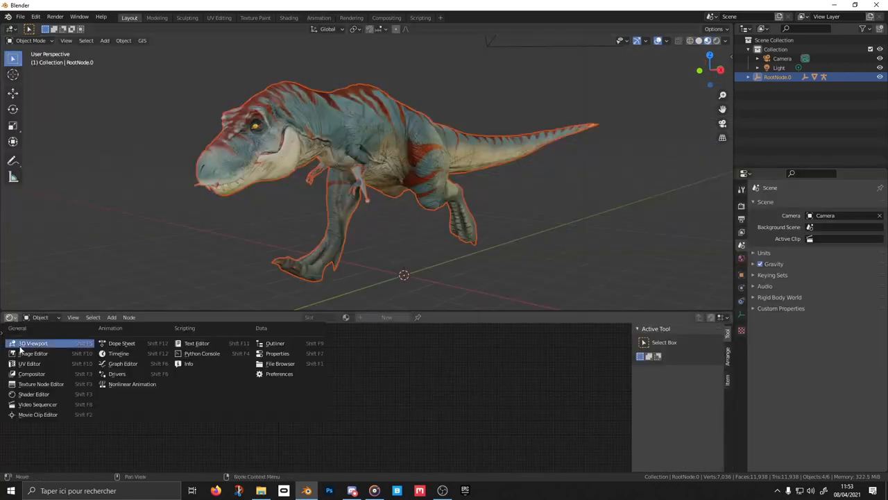
{"action": "left_click", "coordinate": [126, 356]}
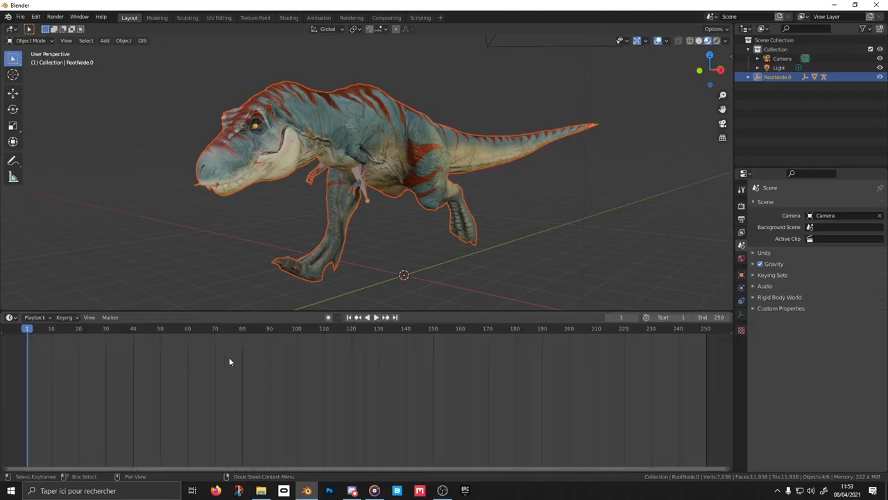
- Play the imported T-Rex's animation in the viewport and pause it
{"action": "left_click", "coordinate": [375, 317]}
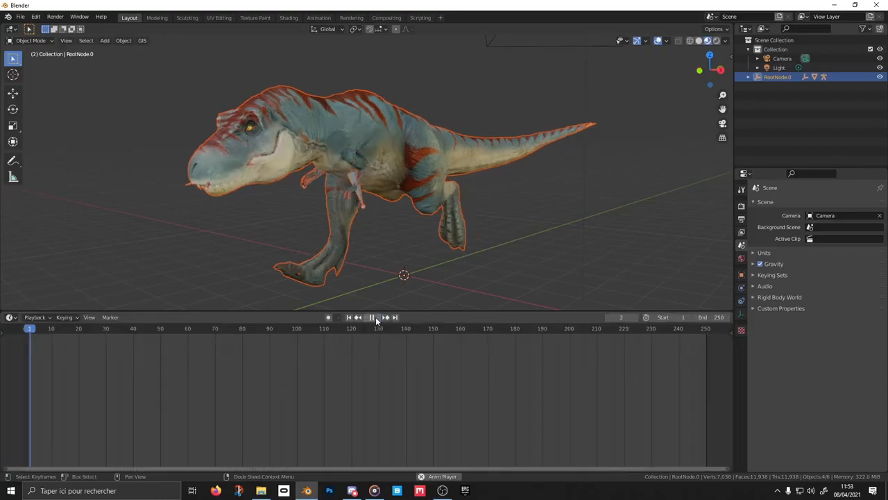
{"action": "scroll", "coordinate": [388, 270], "scroll_direction": "down", "scroll_amount": 1}
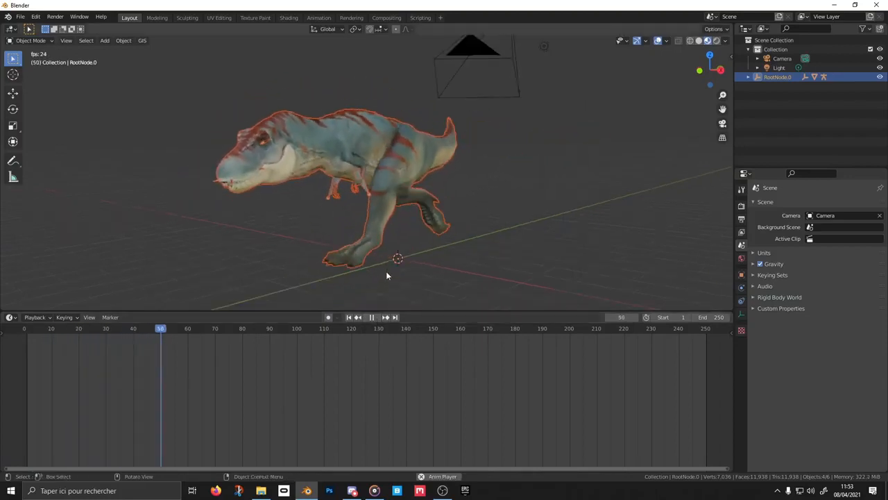
{"action": "left_click", "coordinate": [374, 317]}
- Expand RootNode.0, skeletal.3, its Armature and TRex.2 in the scene hierarchy, and deselect all objects
{"action": "left_click", "coordinate": [748, 77]}
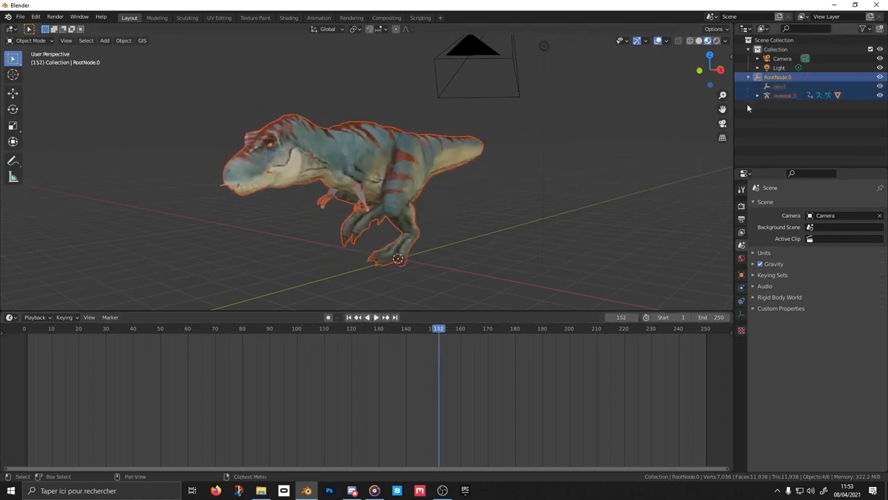
{"action": "left_click", "coordinate": [757, 95]}
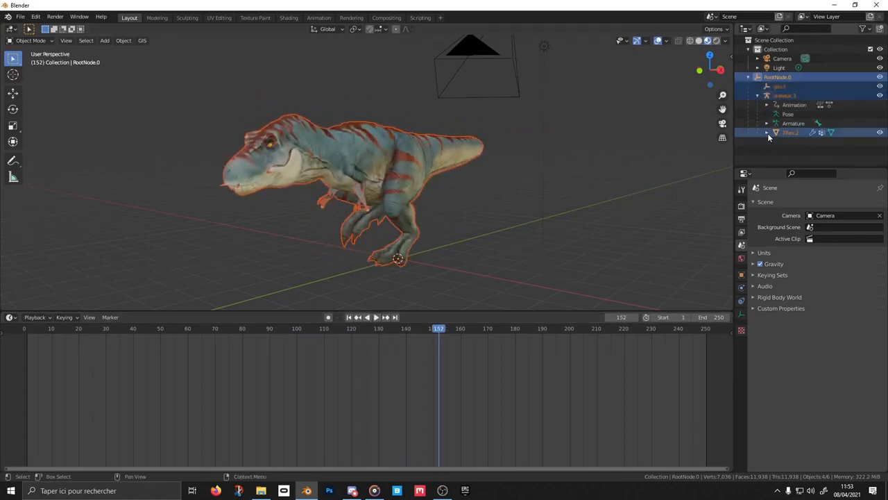
{"action": "left_click", "coordinate": [767, 133]}
{"action": "left_click", "coordinate": [766, 124]}
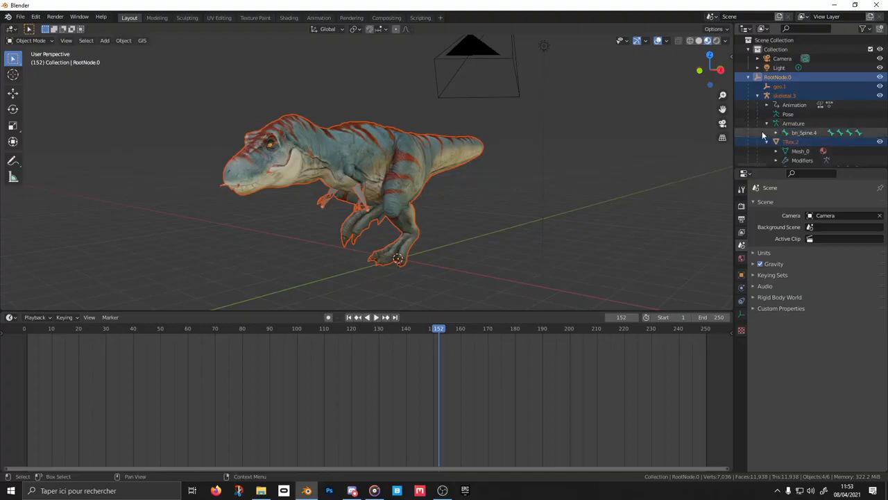
{"action": "left_click", "coordinate": [448, 210]}
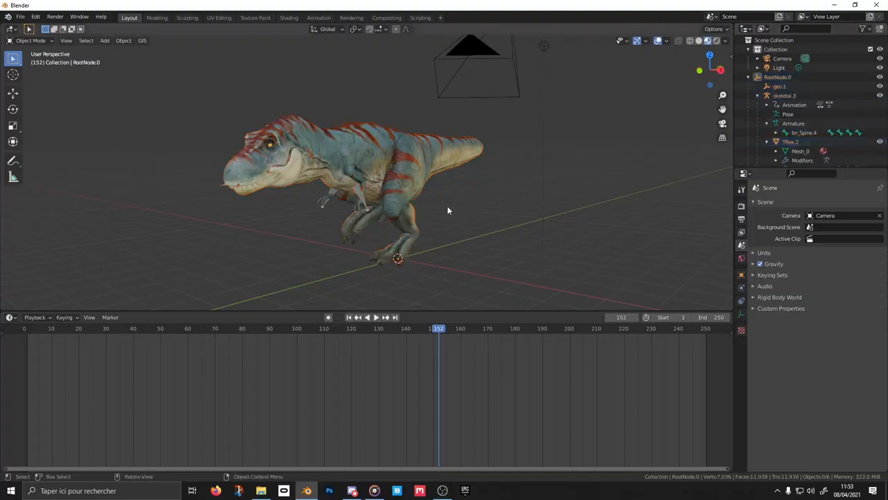
- Hide the TRex.2 mesh in the viewport to leave only the armature bones displayed
{"action": "scroll", "coordinate": [355, 210], "scroll_direction": "up", "scroll_amount": 3}
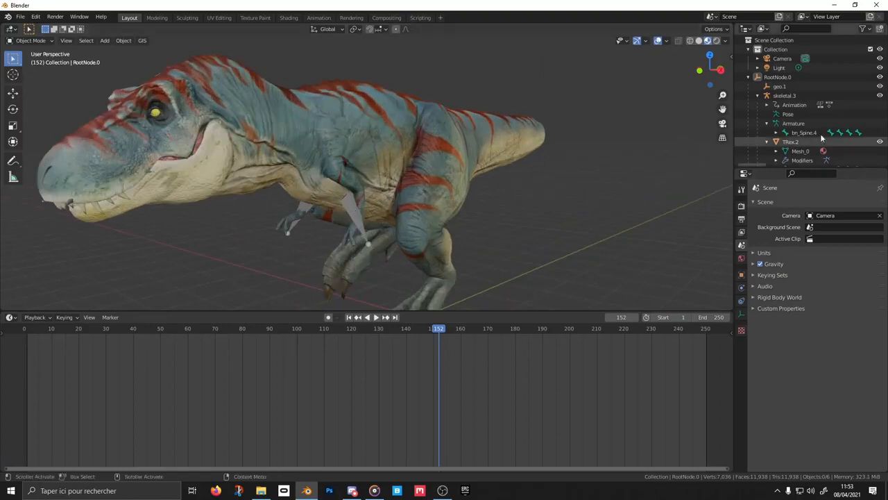
{"action": "scroll", "coordinate": [805, 123], "scroll_direction": "down", "scroll_amount": 1}
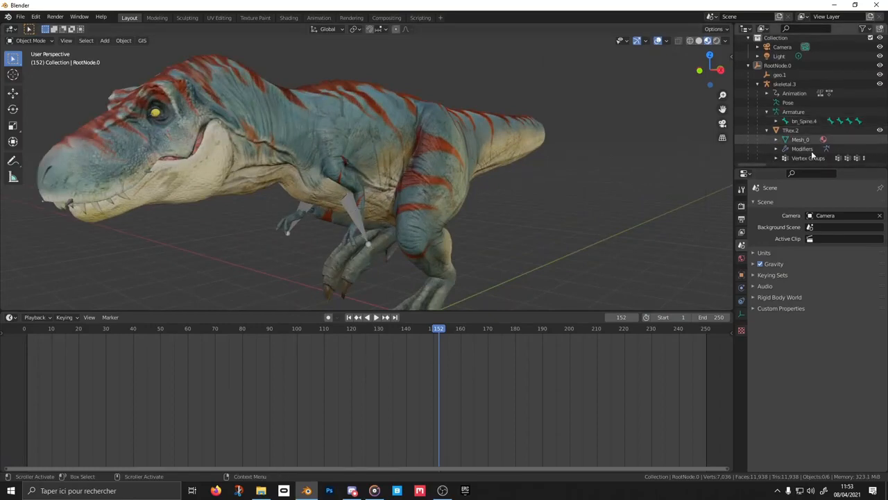
{"action": "left_click", "coordinate": [880, 131]}
{"action": "middle_click_drag", "start_coordinate": [541, 154], "coordinate": [519, 173]}
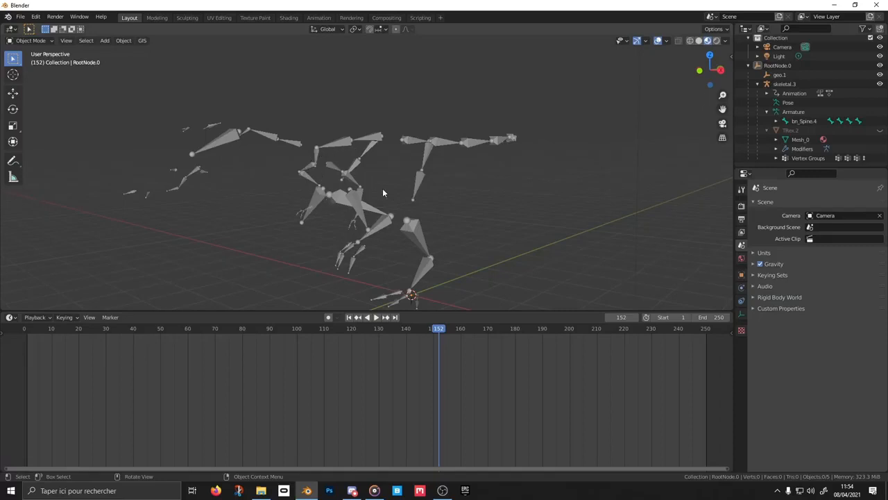
- Play and stop the animation of the bare skeleton, and return the playhead to frame 1
{"action": "left_click", "coordinate": [377, 317]}
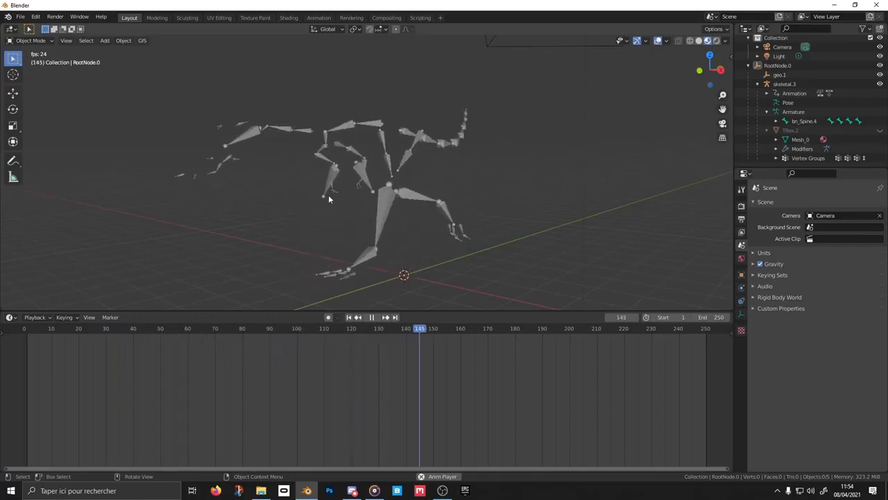
{"action": "left_click", "coordinate": [371, 317]}
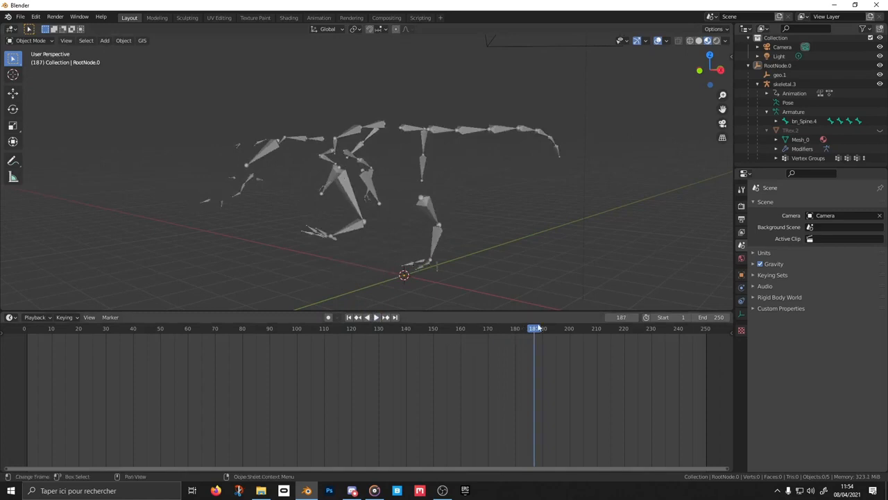
{"action": "key", "text": "space"}
{"action": "left_click_drag", "start_coordinate": [535, 330], "coordinate": [29, 324]}
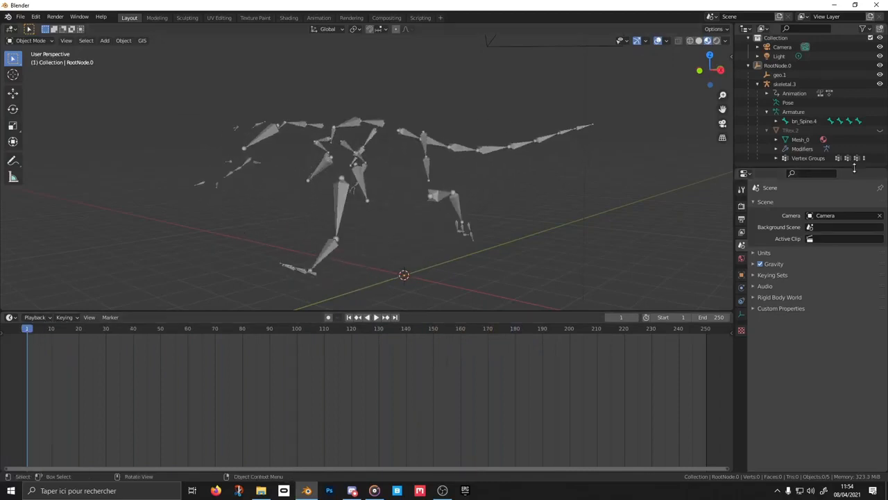
- Show the TRex.2 mesh with the skeletal.3 armature hidden, and briefly play the animation
{"action": "left_click", "coordinate": [880, 130]}
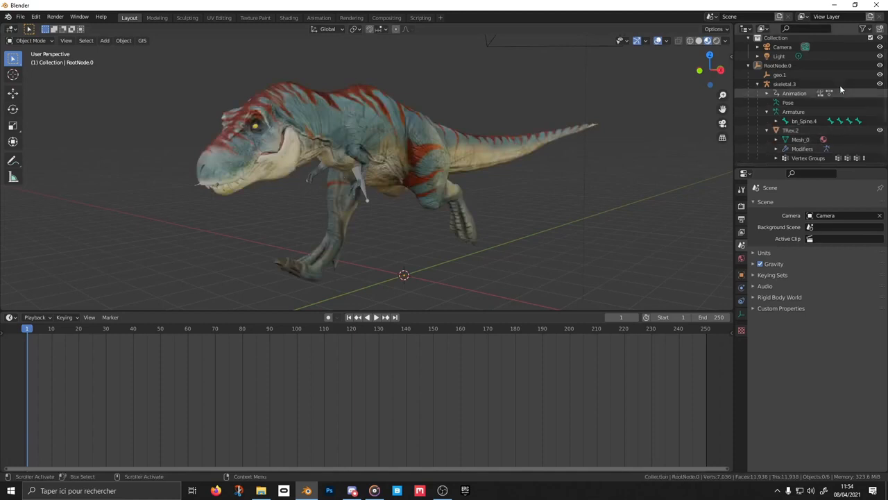
{"action": "left_click", "coordinate": [880, 84]}
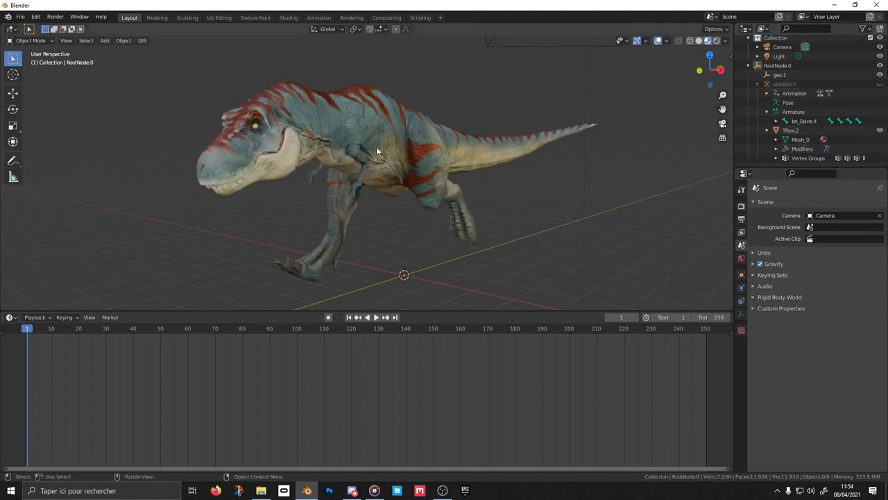
{"action": "left_click", "coordinate": [376, 317]}
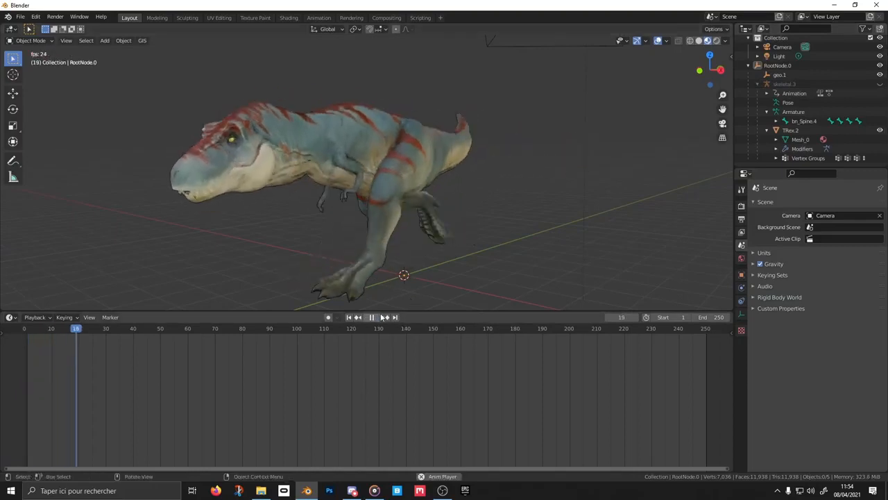
{"action": "left_click", "coordinate": [372, 317]}
- Switch the viewport to Rendered shading and look over the whole T-Rex
{"action": "middle_click_drag", "start_coordinate": [422, 266], "coordinate": [441, 238]}
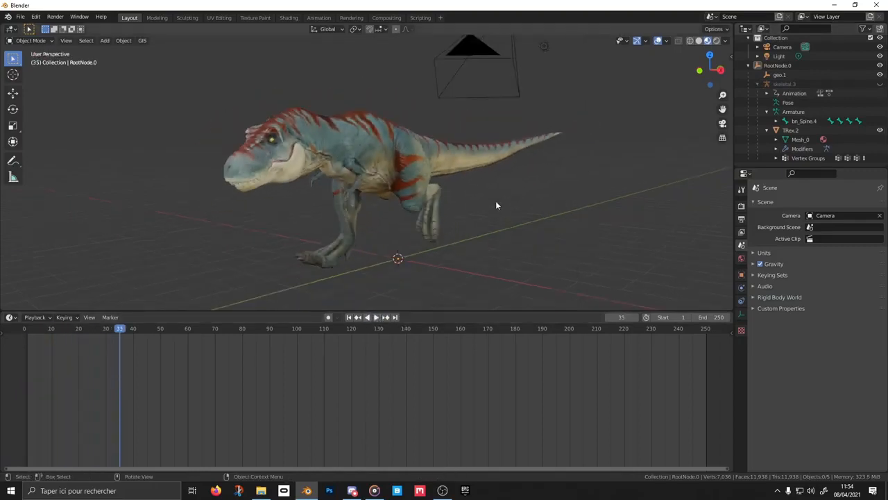
{"action": "middle_click_drag", "start_coordinate": [484, 217], "coordinate": [464, 215]}
{"action": "scroll", "coordinate": [464, 215], "scroll_direction": "up", "scroll_amount": 1}
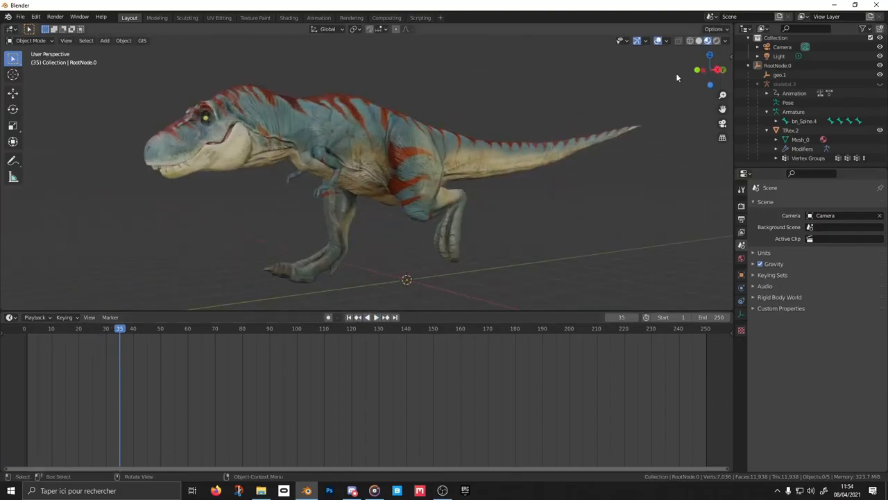
{"action": "left_click", "coordinate": [716, 41]}
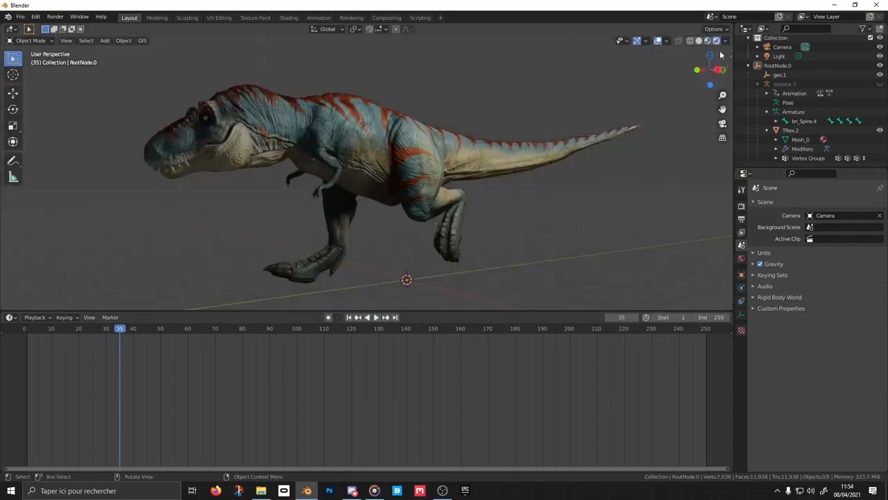
{"action": "mouse_move", "coordinate": [368, 252]}
{"action": "middle_mouse_down"}
{"action": "mouse_move", "coordinate": [414, 240]}
{"action": "mouse_move", "coordinate": [451, 244]}
{"action": "mouse_move", "coordinate": [458, 225]}
{"action": "mouse_move", "coordinate": [373, 250]}
{"action": "middle_mouse_up"}
{"action": "scroll", "coordinate": [387, 241], "scroll_direction": "down", "scroll_amount": 4}
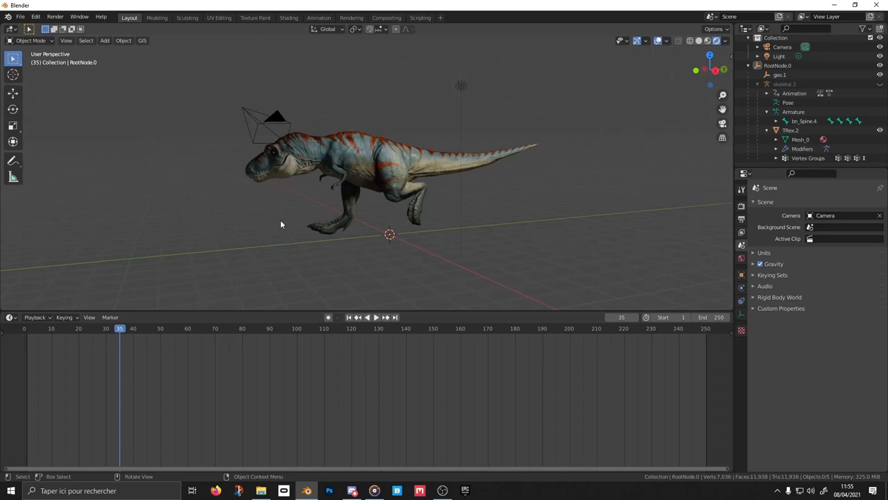
- Inspect the T-Rex and the two ground planes, Plane and Plane.001, in the trex.blend scene
{"action": "middle_click_drag", "start_coordinate": [303, 197], "coordinate": [354, 179]}
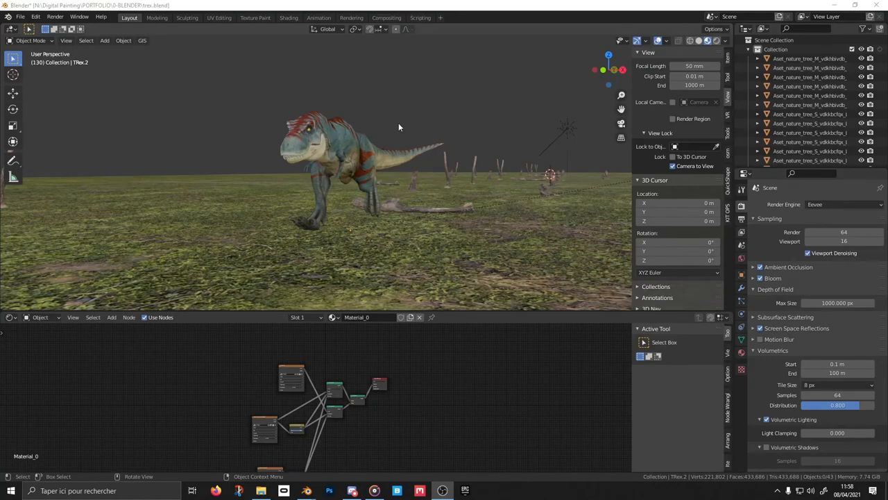
{"action": "left_click", "coordinate": [362, 145]}
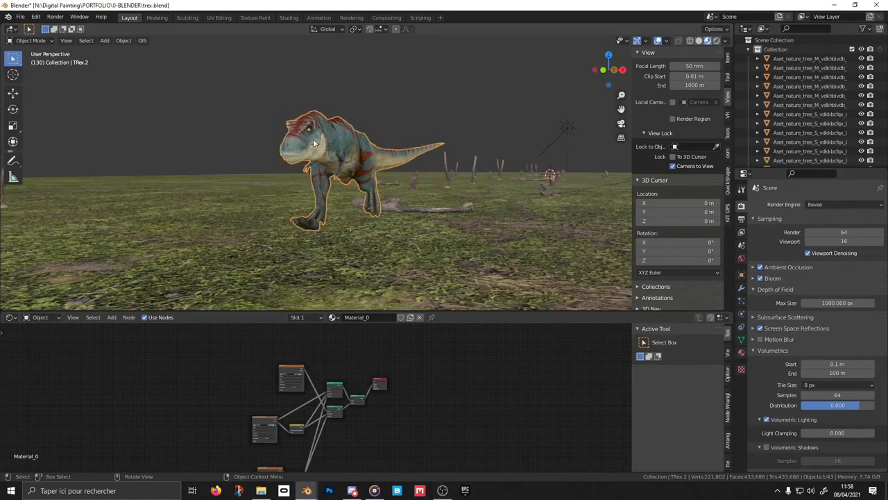
{"action": "scroll", "coordinate": [374, 169], "scroll_direction": "down", "scroll_amount": 2}
{"action": "mouse_move", "coordinate": [372, 170]}
{"action": "middle_mouse_down"}
{"action": "mouse_move", "coordinate": [347, 170]}
{"action": "mouse_move", "coordinate": [366, 175]}
{"action": "middle_mouse_up"}
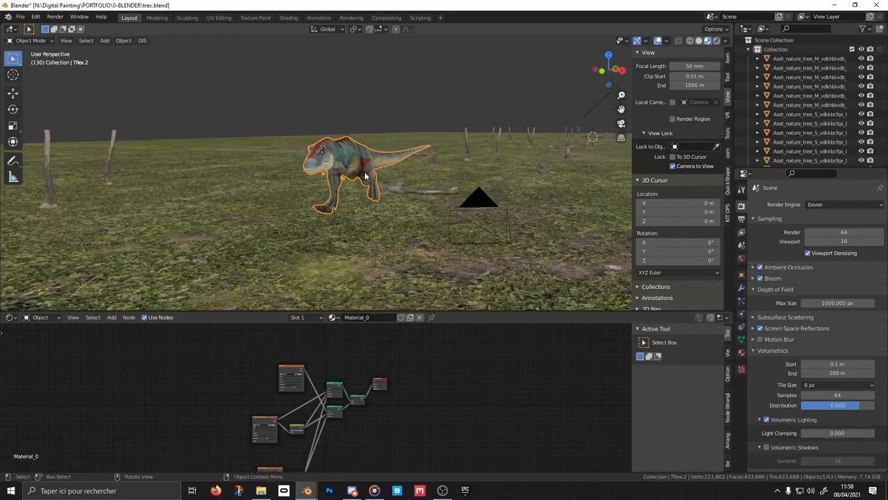
{"action": "scroll", "coordinate": [375, 176], "scroll_direction": "down", "scroll_amount": 6}
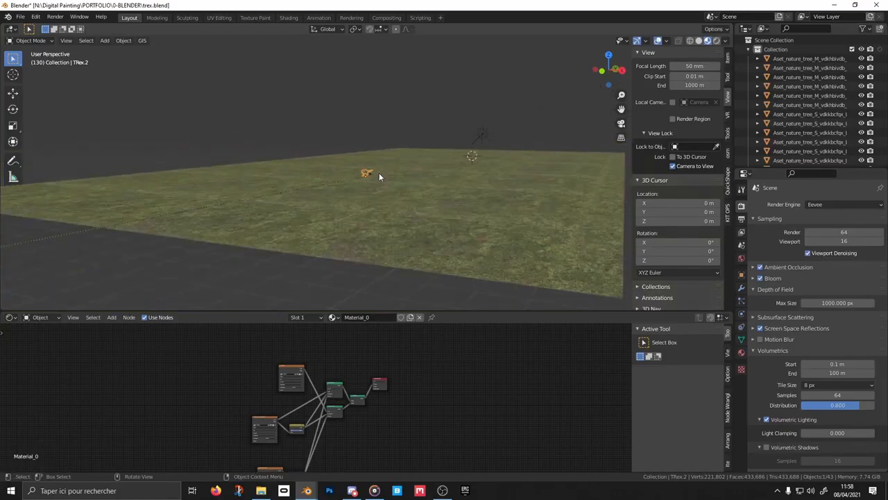
{"action": "scroll", "coordinate": [379, 176], "scroll_direction": "down", "scroll_amount": 2}
{"action": "middle_click_drag", "start_coordinate": [391, 182], "coordinate": [446, 101]}
{"action": "left_click", "coordinate": [475, 115]}
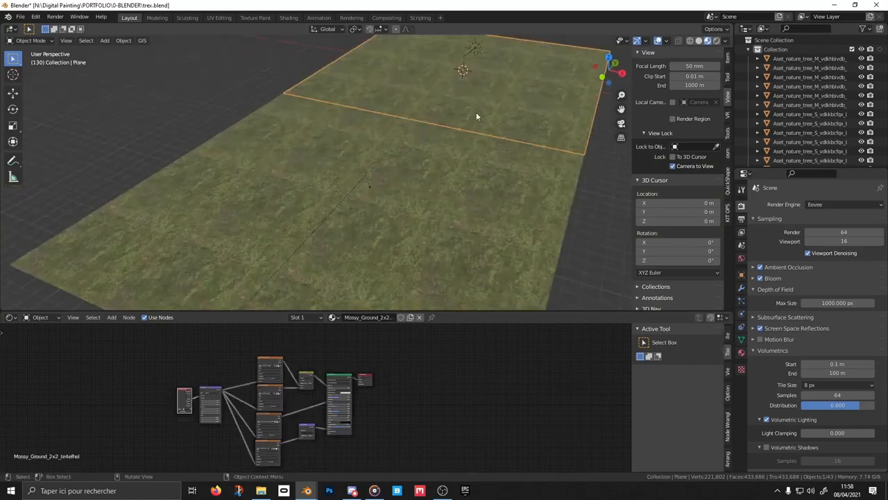
{"action": "key", "text": "shift+d"}
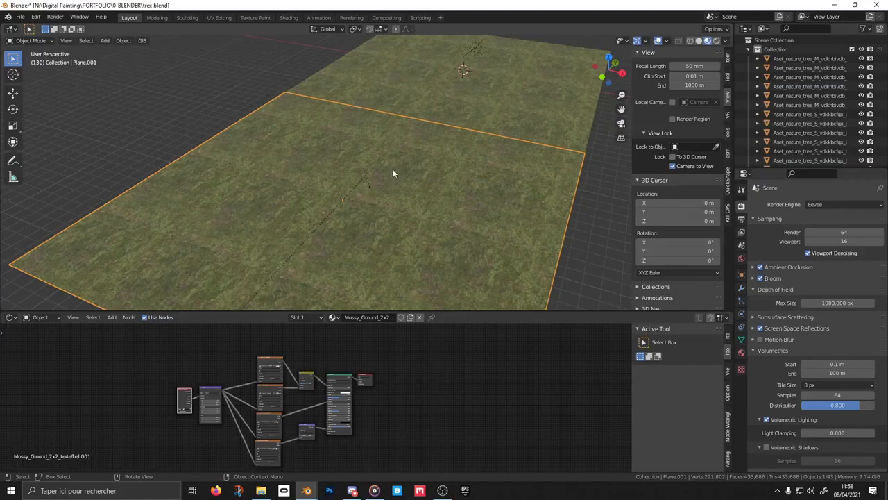
- Examine the burnt trees and stump scattered around the T-Rex, and show the scene in Rendered shading
{"action": "scroll", "coordinate": [411, 187], "scroll_direction": "up", "scroll_amount": 4}
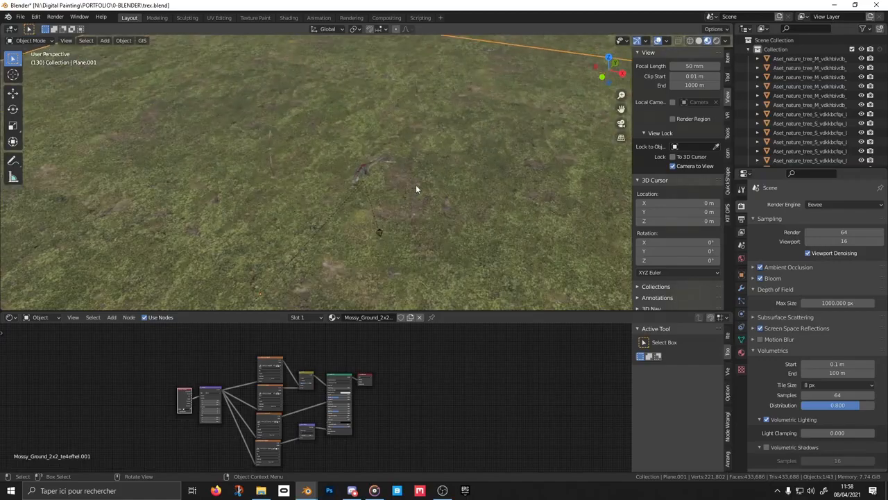
{"action": "middle_click_drag", "start_coordinate": [415, 185], "coordinate": [423, 151]}
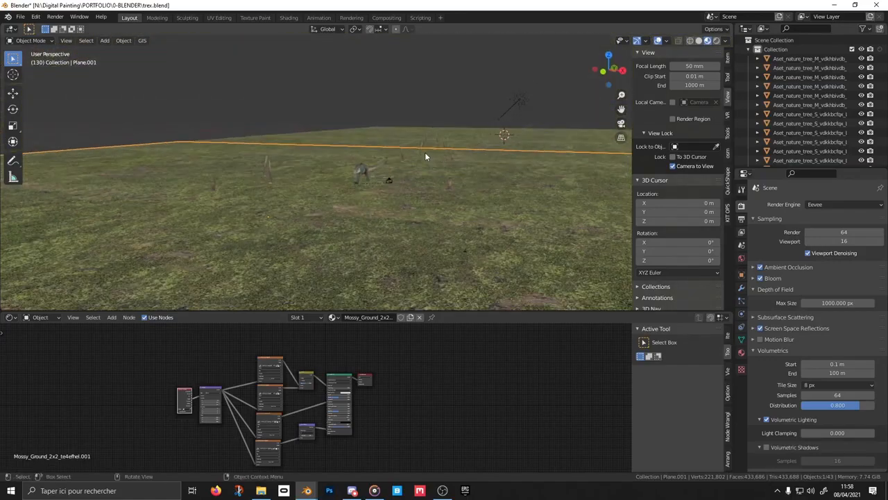
{"action": "scroll", "coordinate": [425, 152], "scroll_direction": "up", "scroll_amount": 2}
{"action": "left_click", "coordinate": [422, 147]}
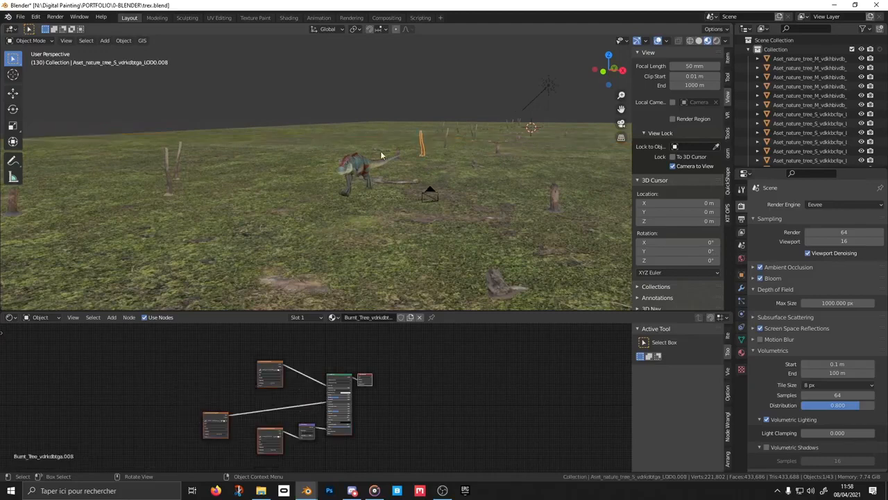
{"action": "left_click", "coordinate": [556, 198]}
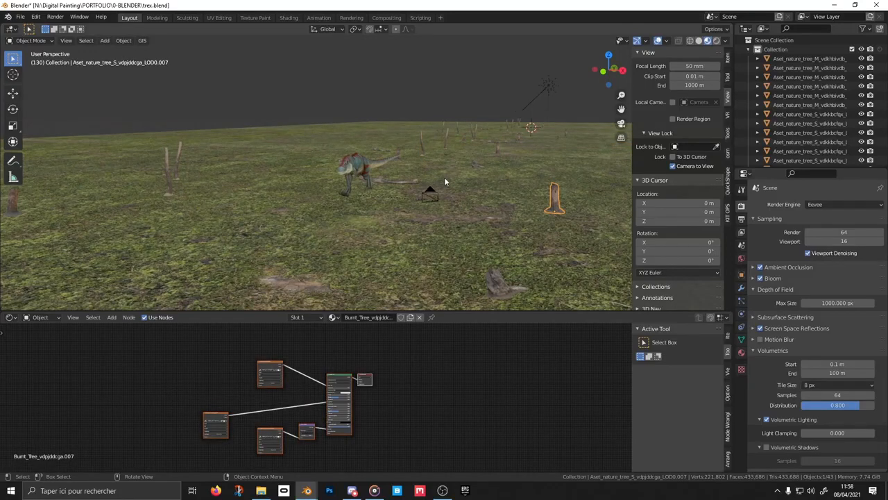
{"action": "scroll", "coordinate": [447, 181], "scroll_direction": "up", "scroll_amount": 4}
{"action": "scroll", "coordinate": [446, 181], "scroll_direction": "down", "scroll_amount": 3}
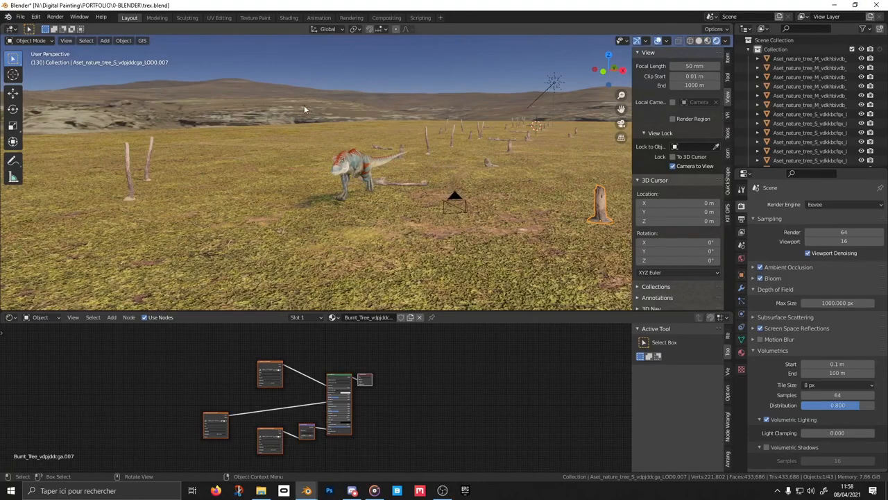
- Display the World shader nodes and delete the two unconnected nodes above and below the environment texture
{"action": "left_click", "coordinate": [40, 317]}
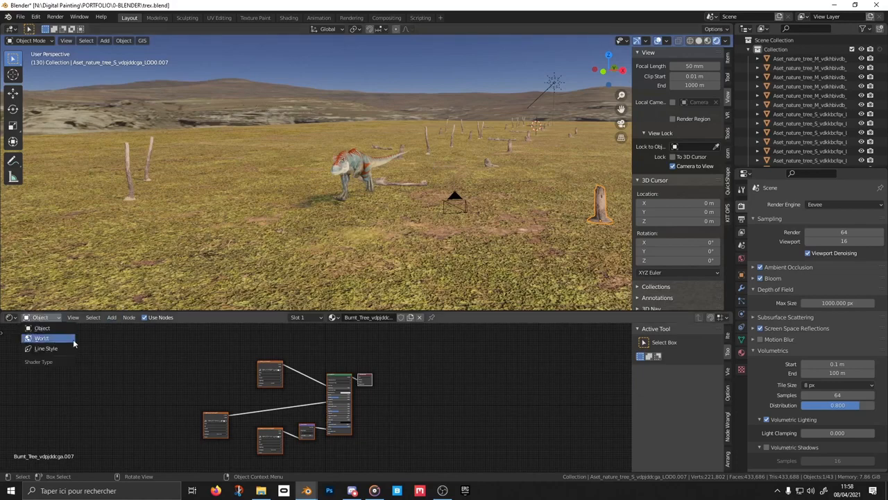
{"action": "left_click", "coordinate": [59, 340]}
{"action": "scroll", "coordinate": [354, 378], "scroll_direction": "up", "scroll_amount": 3}
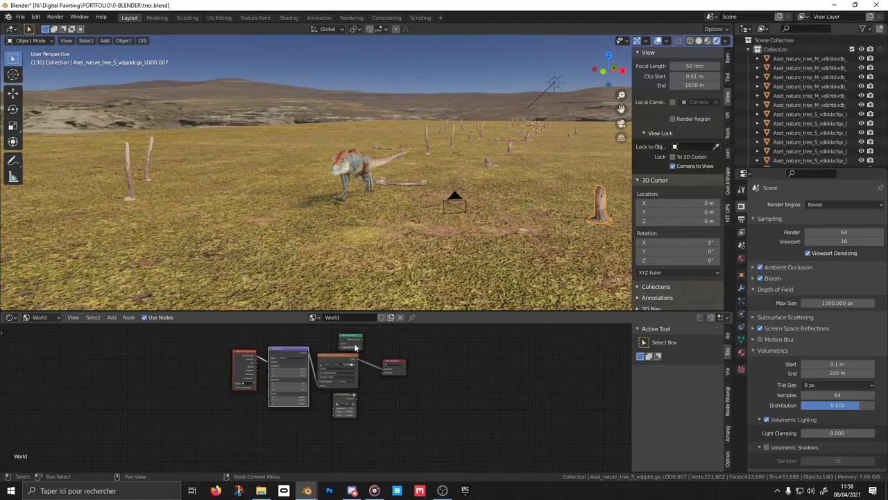
{"action": "left_click", "coordinate": [346, 343]}
{"action": "left_click", "coordinate": [346, 341]}
{"action": "key", "text": "x"}
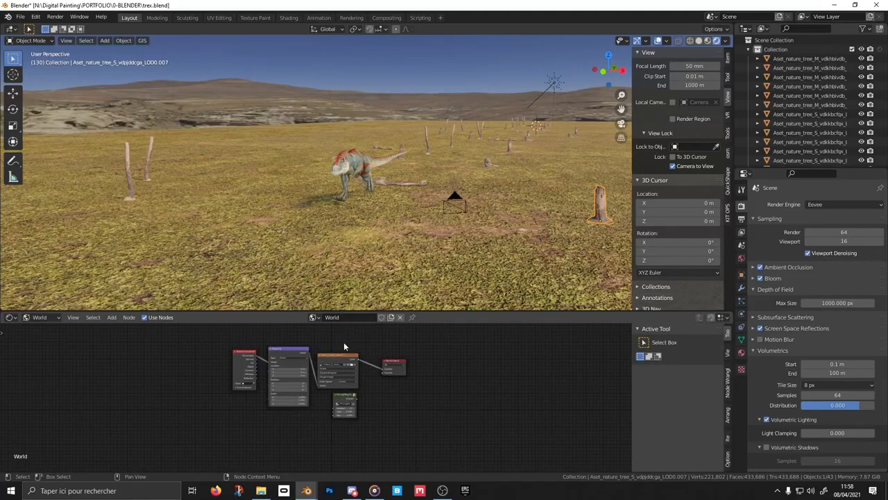
{"action": "left_click", "coordinate": [345, 398]}
{"action": "key", "text": "x"}
- Examine the World node chain from Texture Coordinate and Mapping through kiara_5_noon_4k.hdr to World Output
{"action": "scroll", "coordinate": [344, 396], "scroll_direction": "up", "scroll_amount": 5}
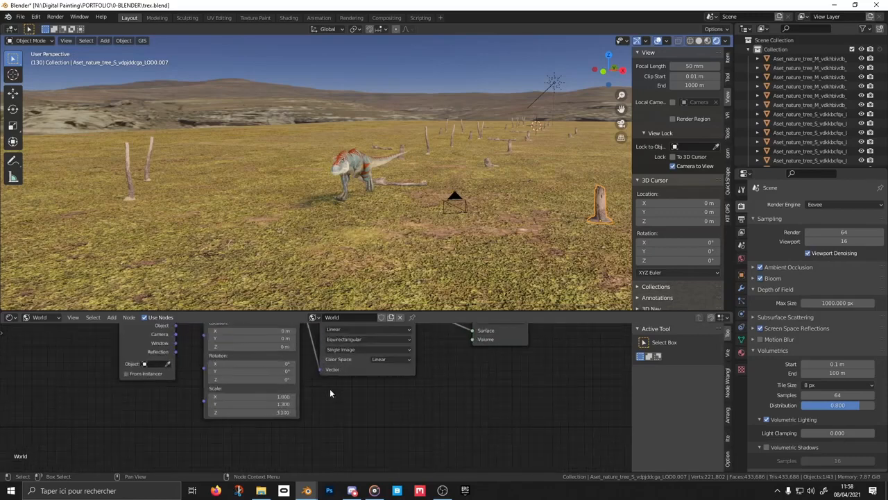
{"action": "scroll", "coordinate": [343, 404], "scroll_direction": "up", "scroll_amount": 2}
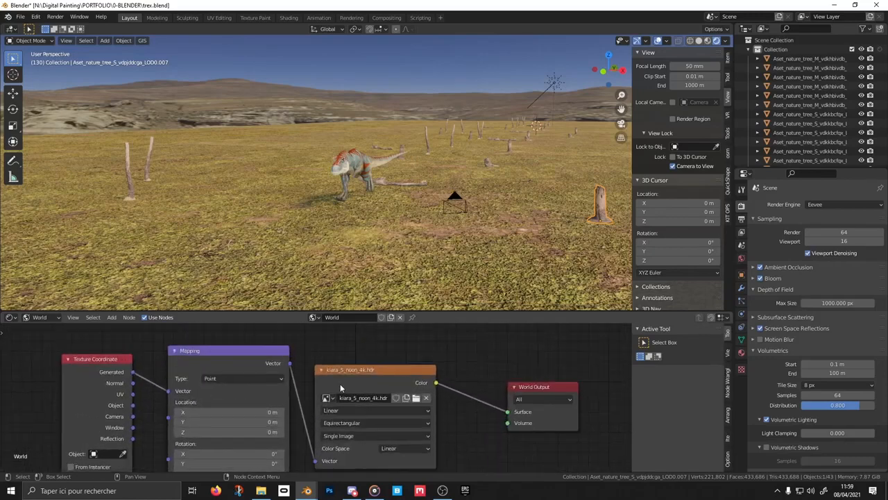
{"action": "scroll", "coordinate": [340, 384], "scroll_direction": "down", "scroll_amount": 2}
{"action": "scroll", "coordinate": [246, 378], "scroll_direction": "down", "scroll_amount": 1}
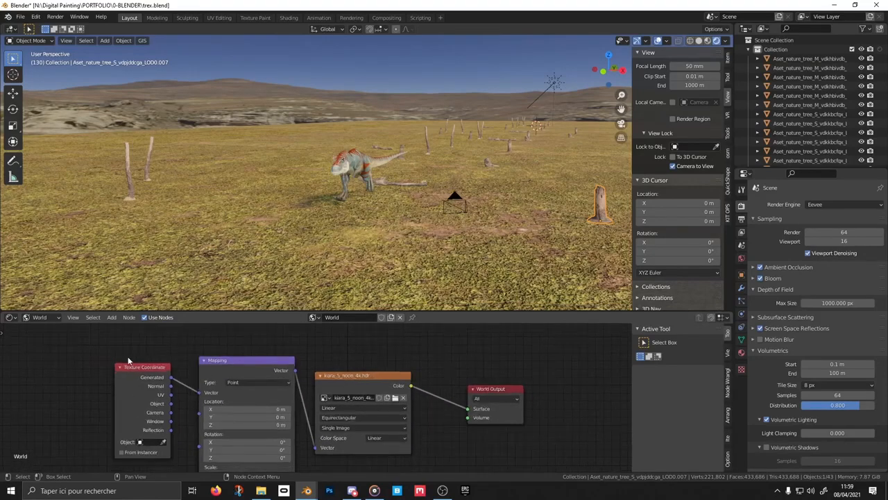
{"action": "scroll", "coordinate": [361, 225], "scroll_direction": "down", "scroll_amount": 3}
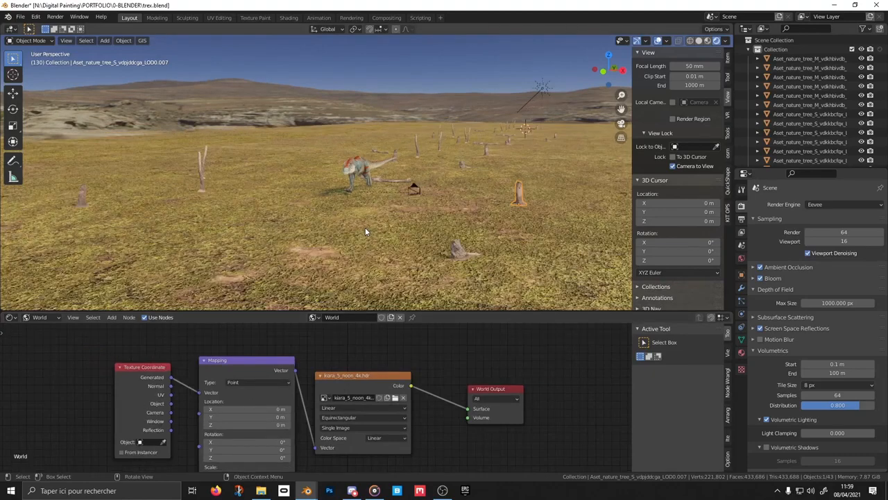
- Inspect how the Plane.001 ground sits against the HDRI background, up close and from above
{"action": "left_click", "coordinate": [407, 215]}
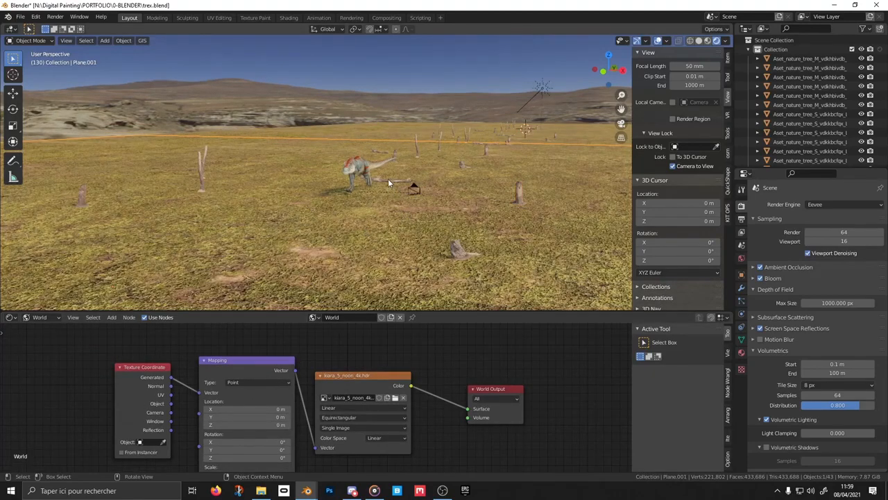
{"action": "scroll", "coordinate": [393, 188], "scroll_direction": "up", "scroll_amount": 5}
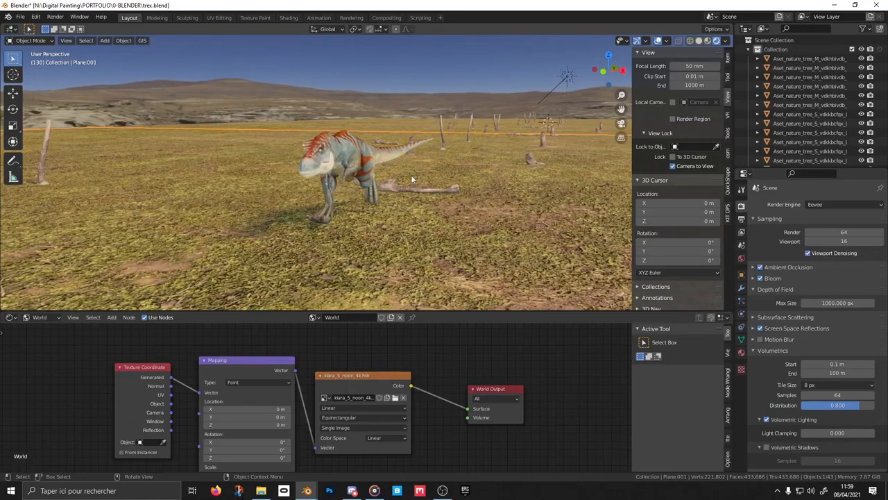
{"action": "scroll", "coordinate": [476, 172], "scroll_direction": "down", "scroll_amount": 5}
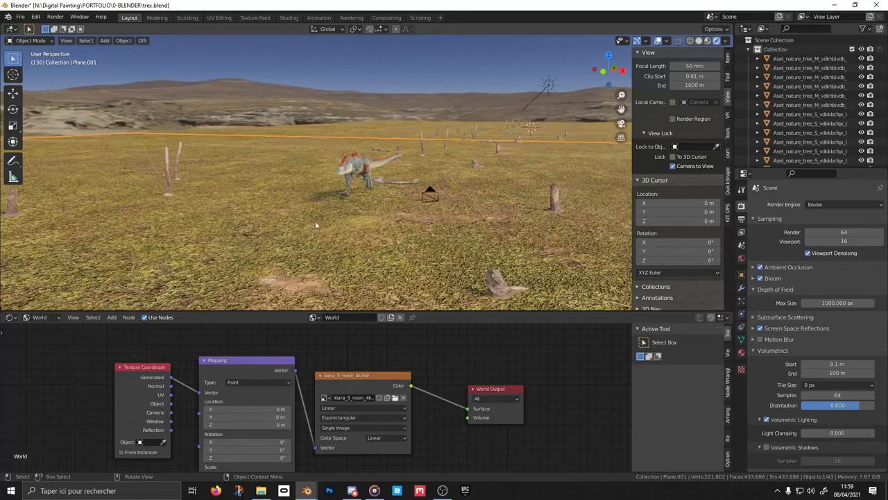
{"action": "middle_click_drag", "start_coordinate": [332, 210], "coordinate": [371, 217]}
{"action": "scroll", "coordinate": [373, 217], "scroll_direction": "down", "scroll_amount": 2}
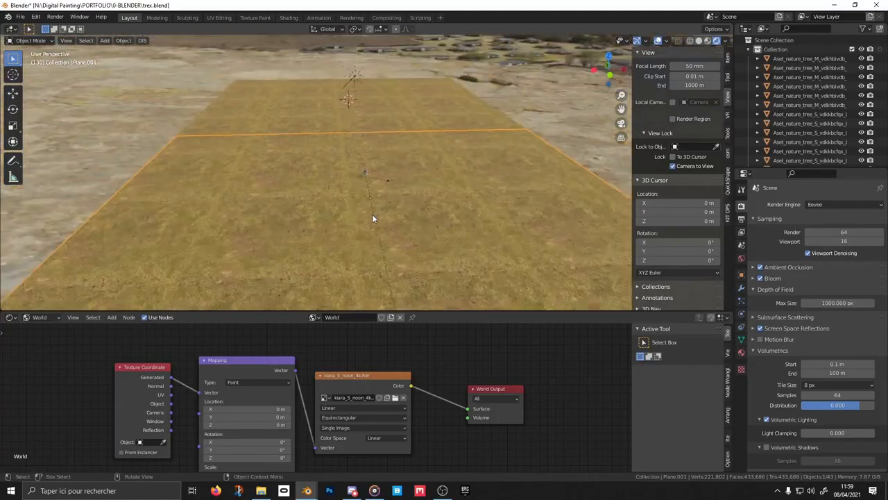
- Select the T-Rex and change the shader editor area to a Timeline showing its location keyframes
{"action": "left_click", "coordinate": [365, 170]}
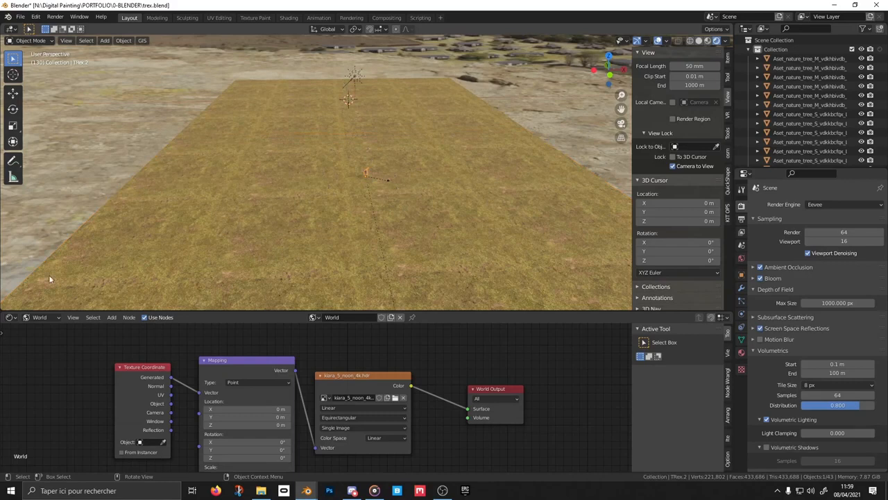
{"action": "left_click", "coordinate": [10, 317]}
{"action": "left_click", "coordinate": [134, 356]}
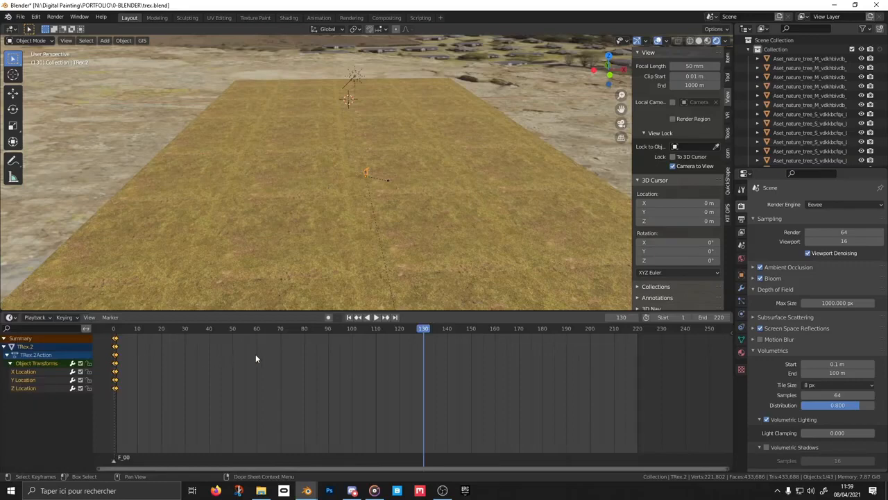
- Play the T-Rex's run across the ground from frame 0, and return the playhead to frame 1
{"action": "left_click_drag", "start_coordinate": [426, 332], "coordinate": [104, 334]}
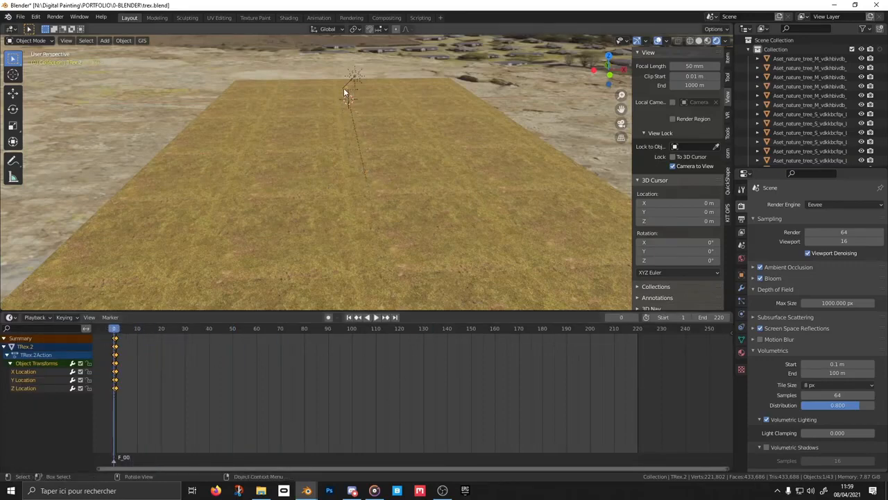
{"action": "key", "text": "space"}
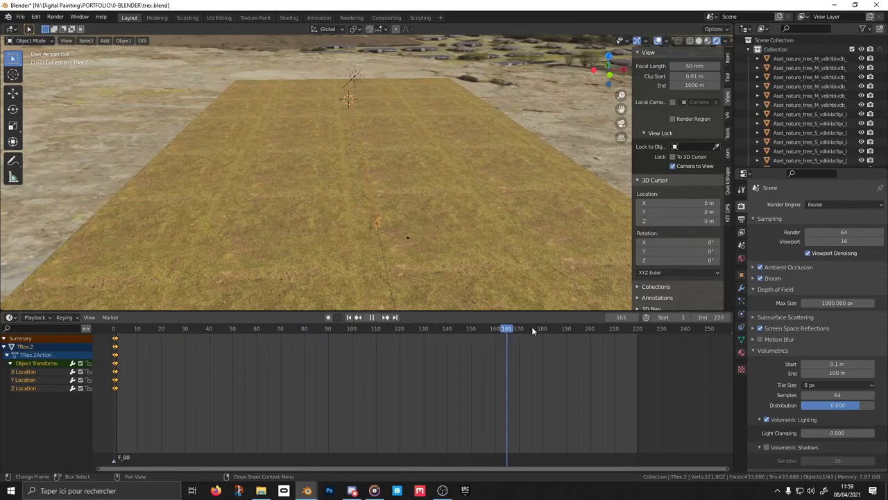
{"action": "left_click_drag", "start_coordinate": [595, 334], "coordinate": [115, 330]}
- Look through the scene's Camera and play the animation, stopping it at frame 170
{"action": "scroll", "coordinate": [823, 113], "scroll_direction": "down", "scroll_amount": 3}
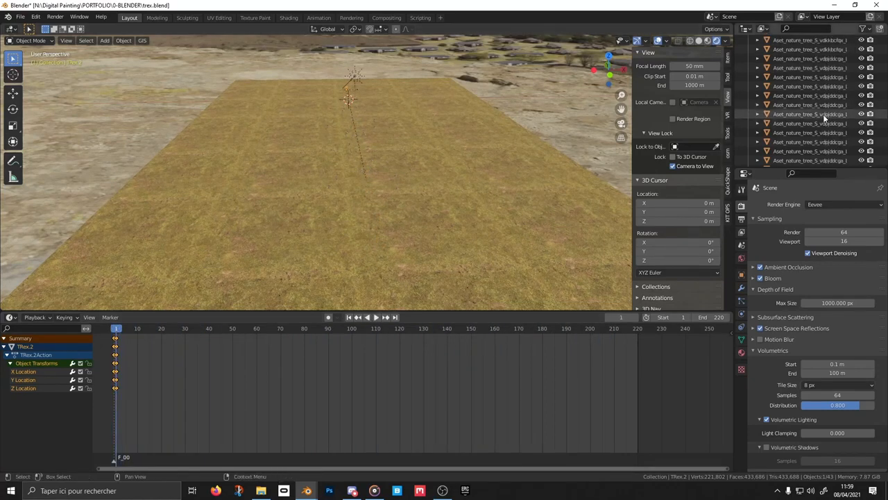
{"action": "scroll", "coordinate": [807, 132], "scroll_direction": "down", "scroll_amount": 3}
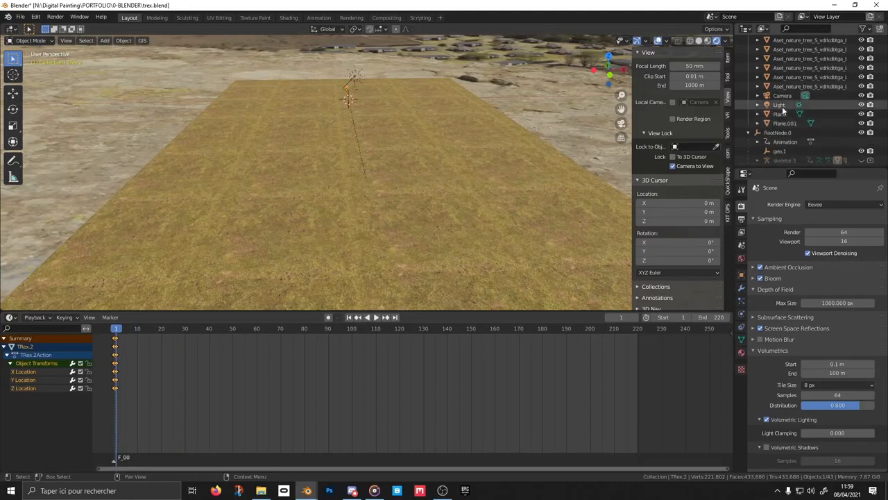
{"action": "left_click", "coordinate": [783, 95]}
{"action": "left_click", "coordinate": [621, 122]}
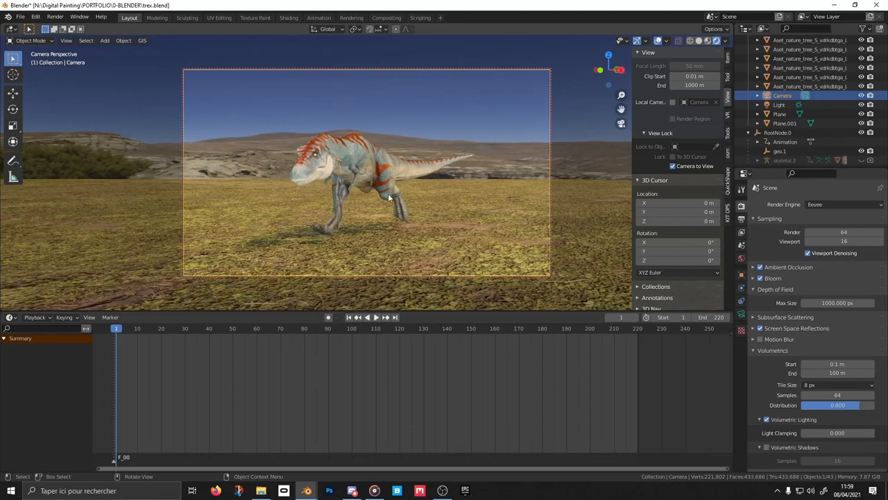
{"action": "left_click", "coordinate": [376, 318]}
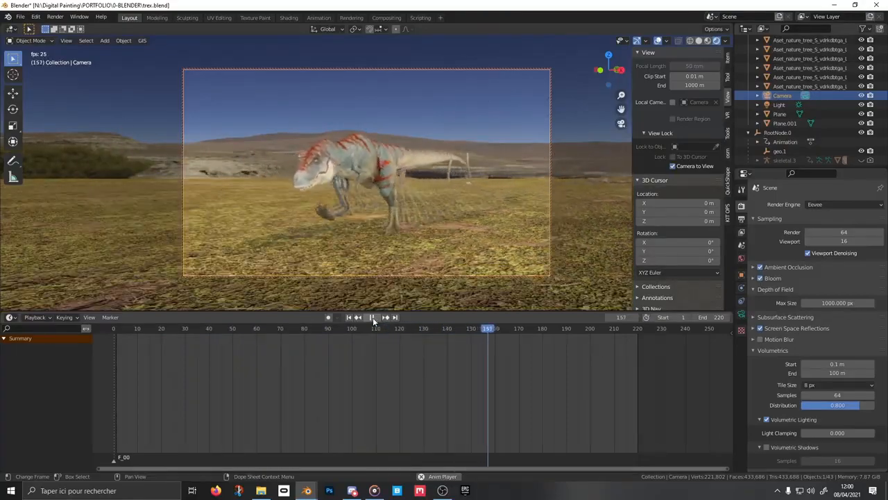
{"action": "left_click", "coordinate": [373, 318]}
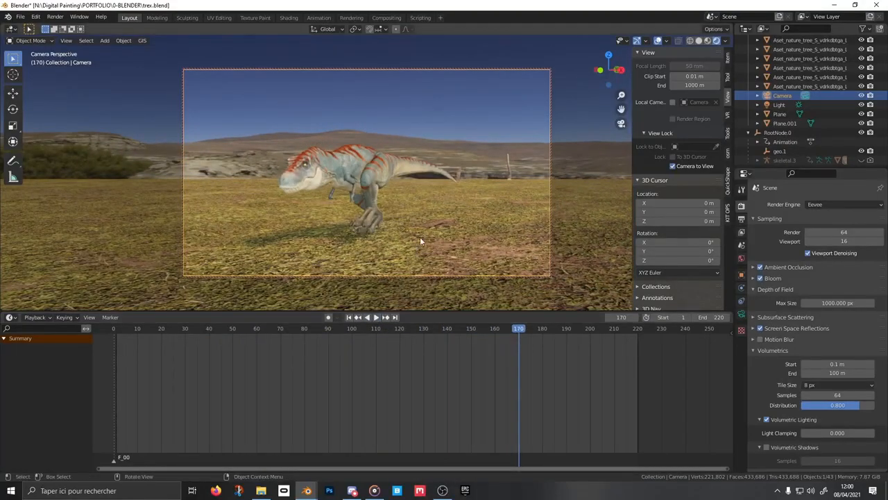
- Leave the camera view and frame the T-Rex mesh in the viewport for a close look
{"action": "left_click", "coordinate": [621, 125]}
{"action": "middle_click_drag", "start_coordinate": [486, 153], "coordinate": [419, 185]}
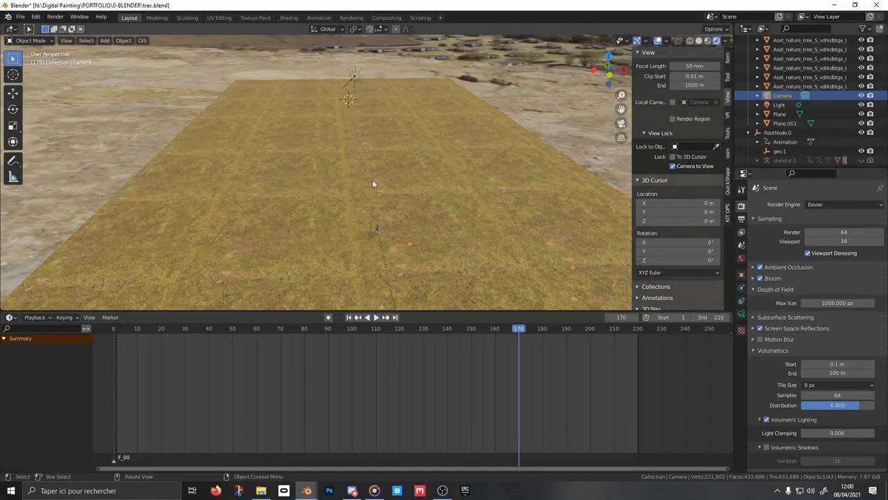
{"action": "middle_click_drag", "start_coordinate": [409, 236], "coordinate": [373, 235]}
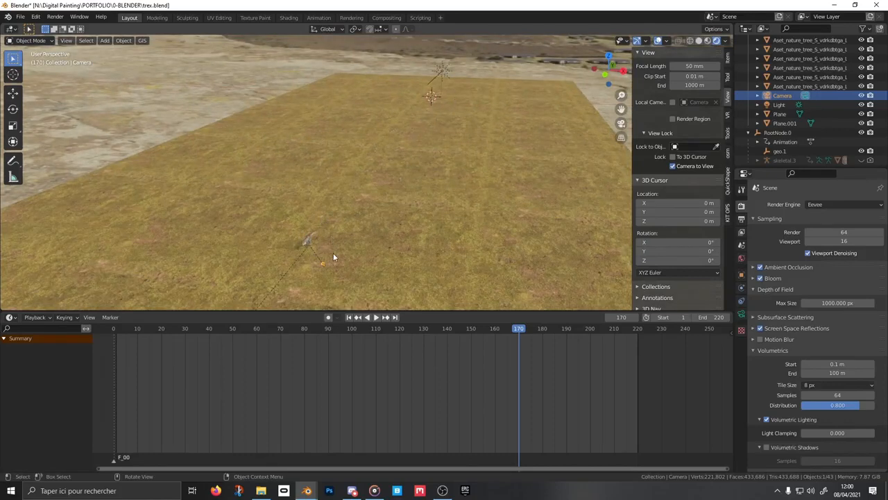
{"action": "left_click", "coordinate": [318, 244]}
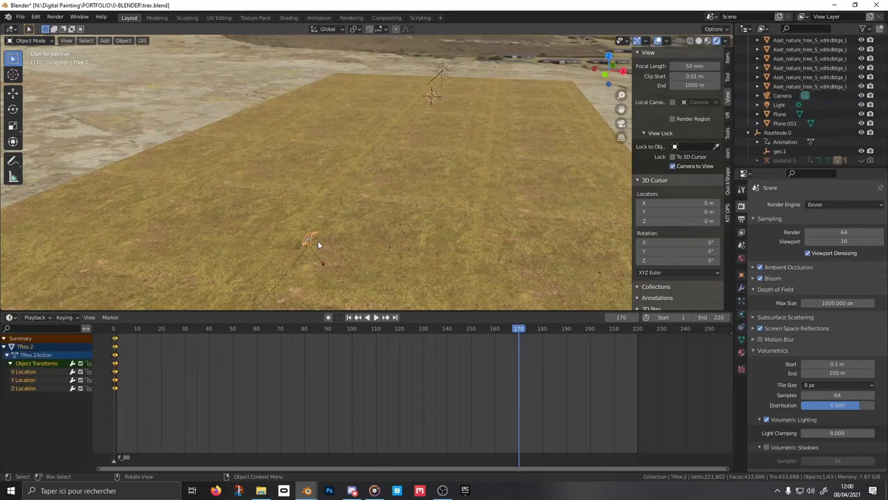
{"action": "key", "text": "KP_Decimal"}
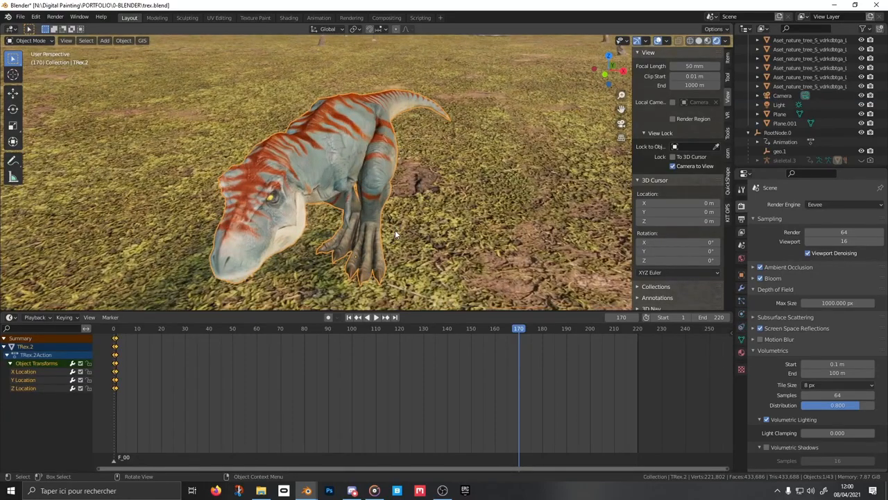
- View the T-Rex from a low side angle, play the animation from an earlier frame, and stop it at frame 175
{"action": "middle_click_drag", "start_coordinate": [395, 230], "coordinate": [374, 217]}
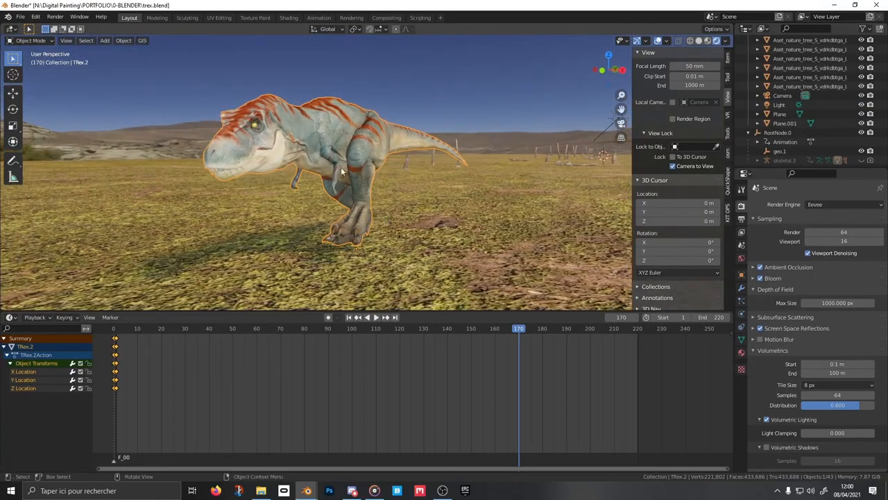
{"action": "scroll", "coordinate": [357, 121], "scroll_direction": "down", "scroll_amount": 2}
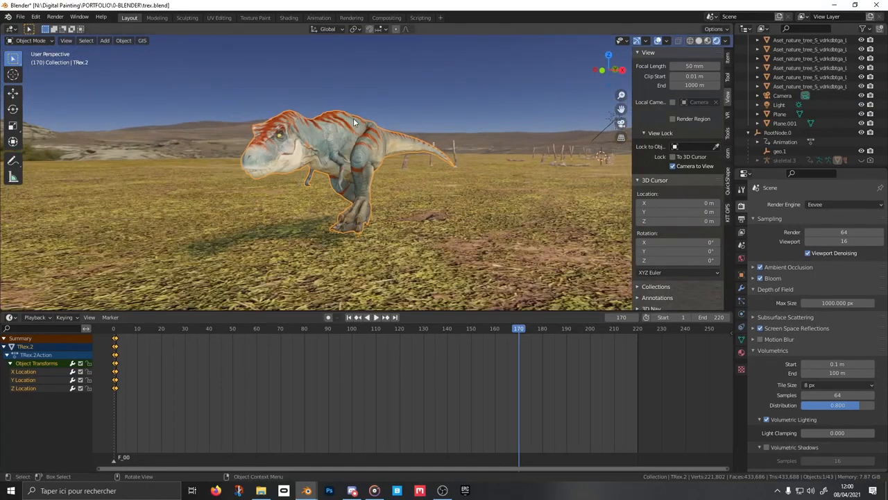
{"action": "middle_click_drag", "start_coordinate": [361, 133], "coordinate": [362, 126]}
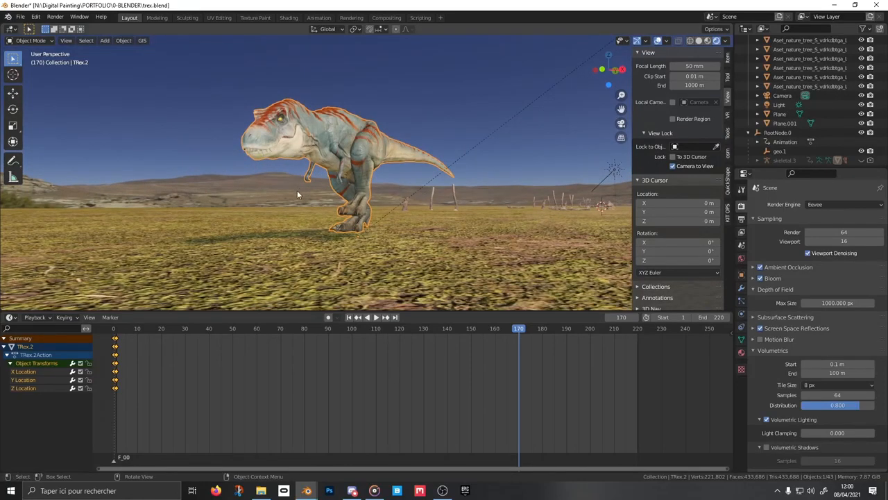
{"action": "left_click_drag", "start_coordinate": [517, 330], "coordinate": [410, 331]}
{"action": "key", "text": "space"}
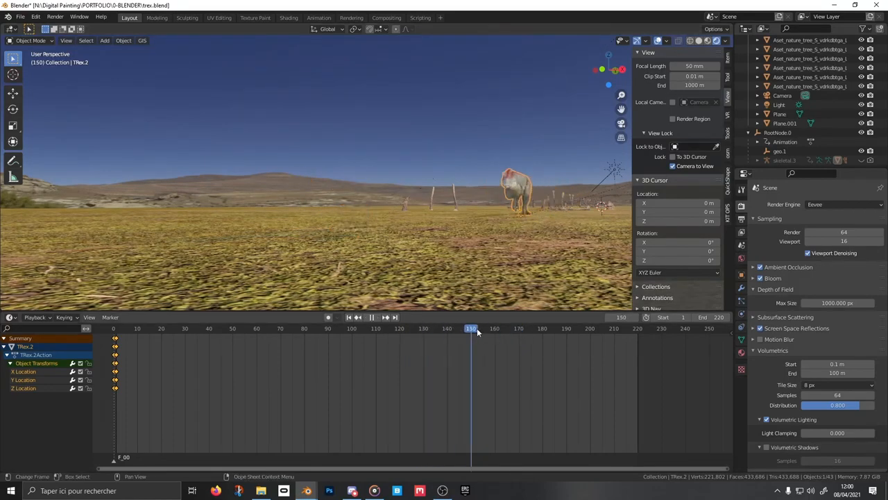
{"action": "key", "text": "space"}
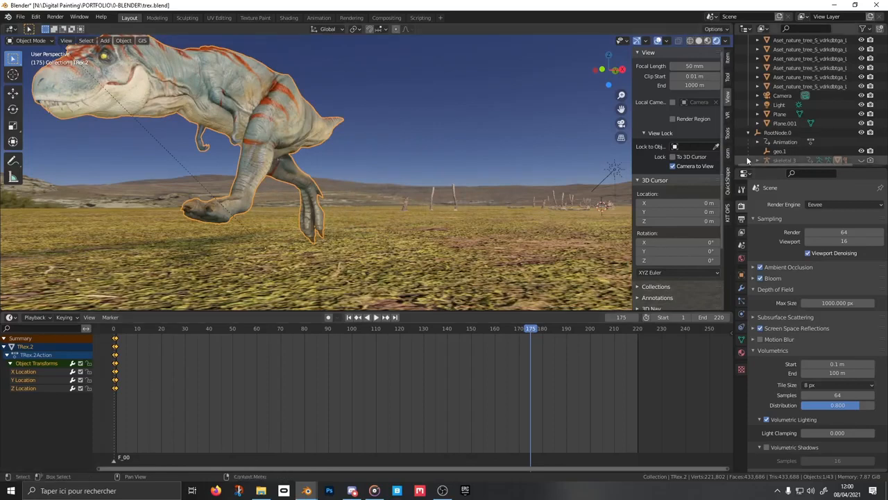
- Expand RootNode.0's animation data, the skeletal.3 hierarchy and the TRex.2 animation in the object tree to inspect their actions
{"action": "scroll", "coordinate": [787, 132], "scroll_direction": "down", "scroll_amount": 1}
{"action": "left_click", "coordinate": [760, 139]}
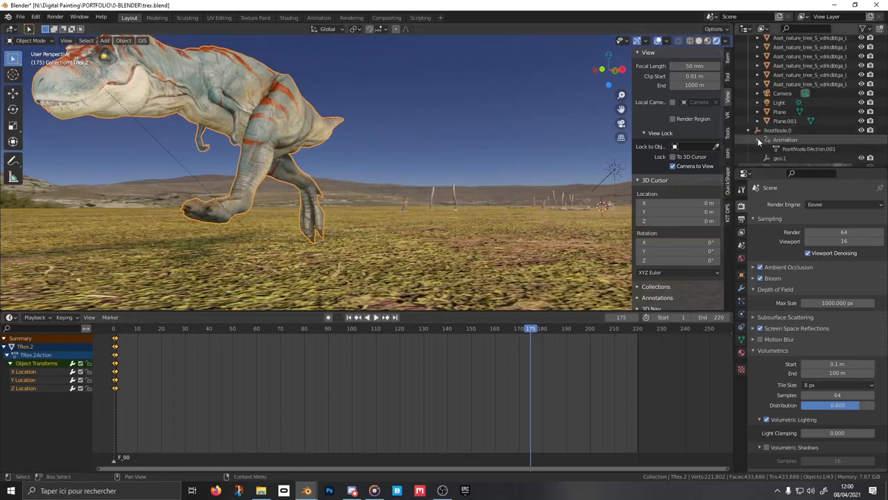
{"action": "scroll", "coordinate": [798, 132], "scroll_direction": "down", "scroll_amount": 1}
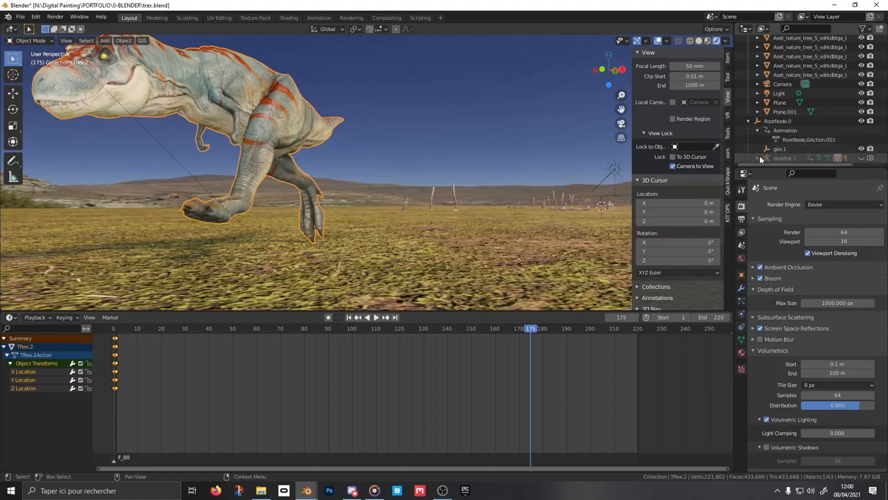
{"action": "left_click", "coordinate": [759, 159]}
{"action": "scroll", "coordinate": [789, 145], "scroll_direction": "down", "scroll_amount": 4}
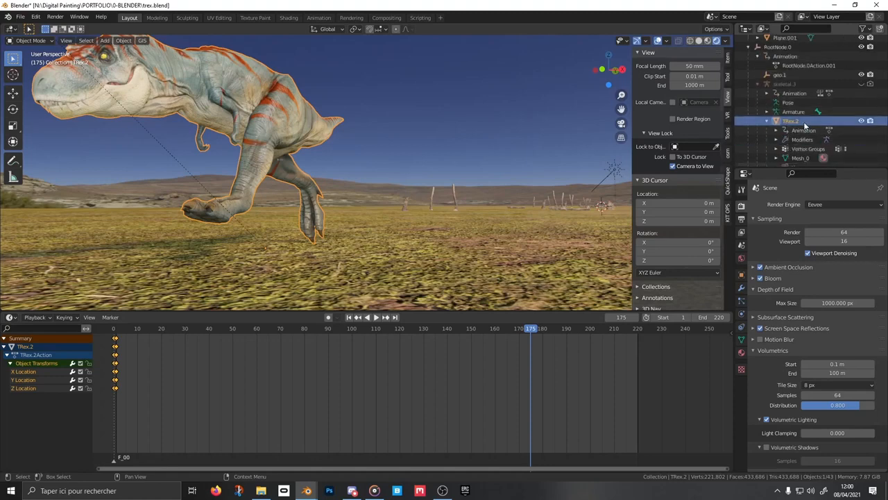
{"action": "left_click", "coordinate": [798, 131]}
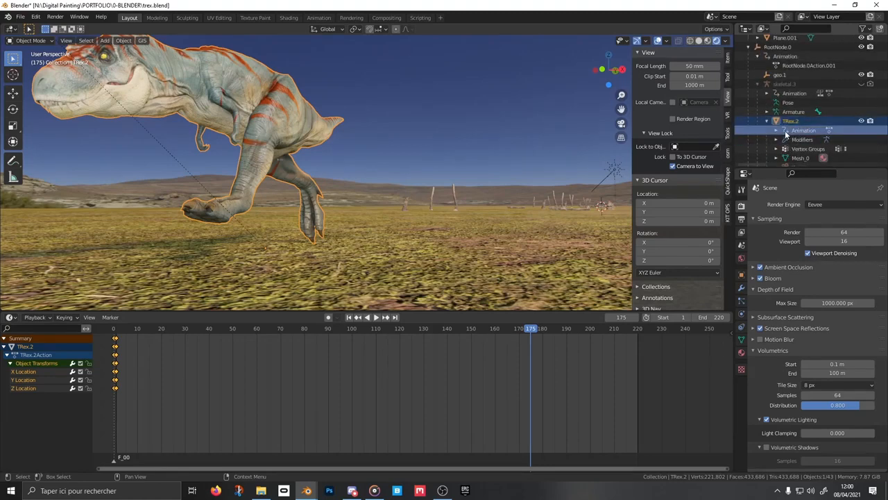
{"action": "left_click", "coordinate": [777, 131]}
{"action": "scroll", "coordinate": [795, 143], "scroll_direction": "down", "scroll_amount": 1}
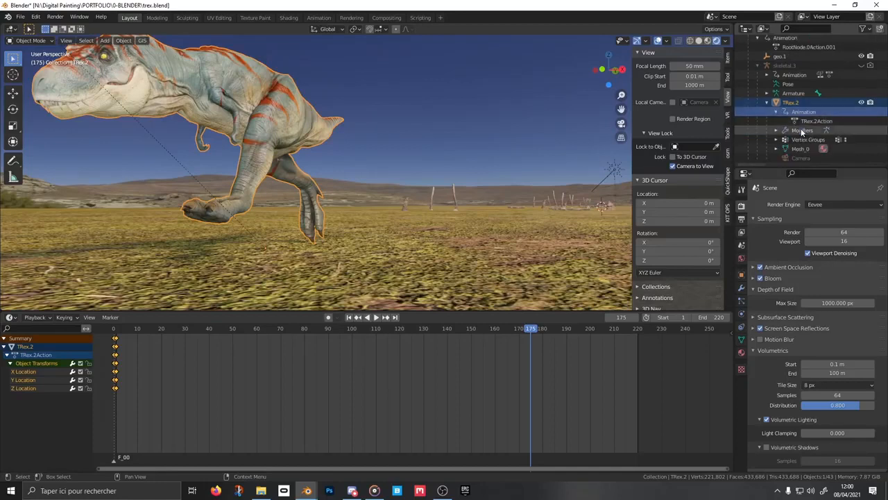
- Expand skeletal.3's animation data and its NLA Tracks to examine the available animations
{"action": "scroll", "coordinate": [798, 146], "scroll_direction": "up", "scroll_amount": 2}
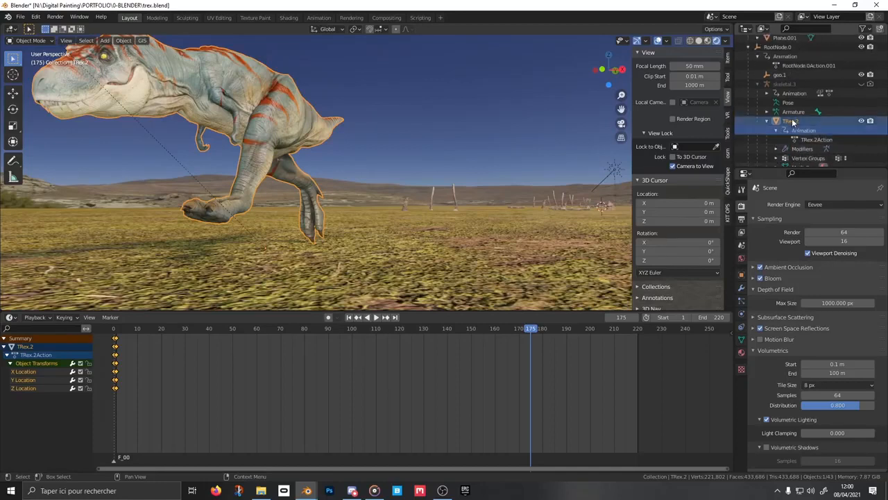
{"action": "left_click", "coordinate": [776, 113]}
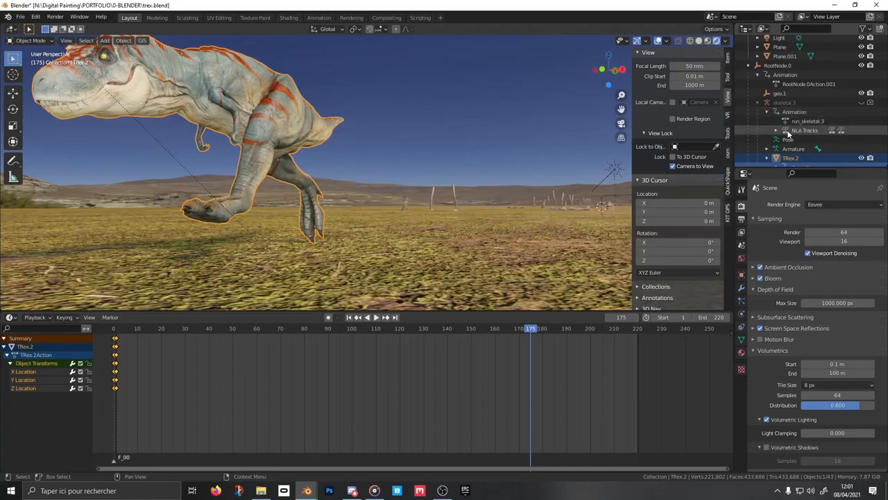
{"action": "left_click", "coordinate": [777, 131]}
{"action": "scroll", "coordinate": [808, 123], "scroll_direction": "down", "scroll_amount": 2}
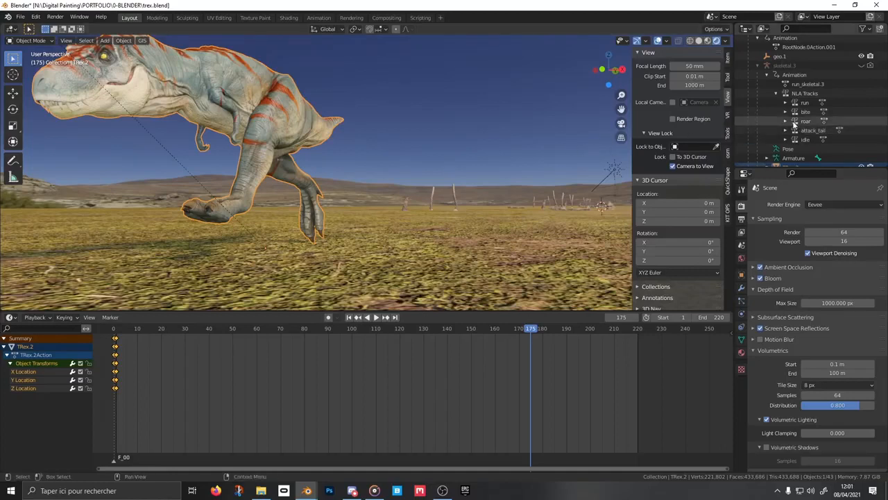
- Set the action of skeletal.3's animation data to bite_skeletal.3
{"action": "left_click", "coordinate": [795, 76]}
{"action": "right_click", "coordinate": [794, 76]}
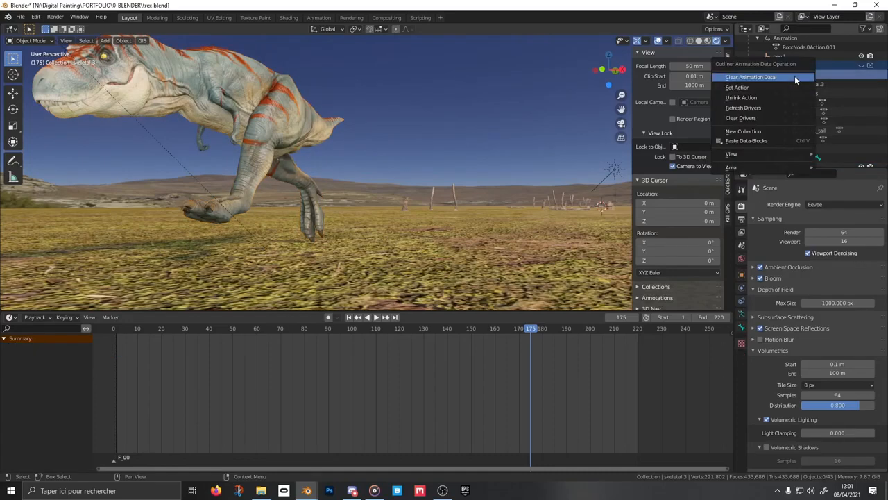
{"action": "left_click", "coordinate": [783, 88]}
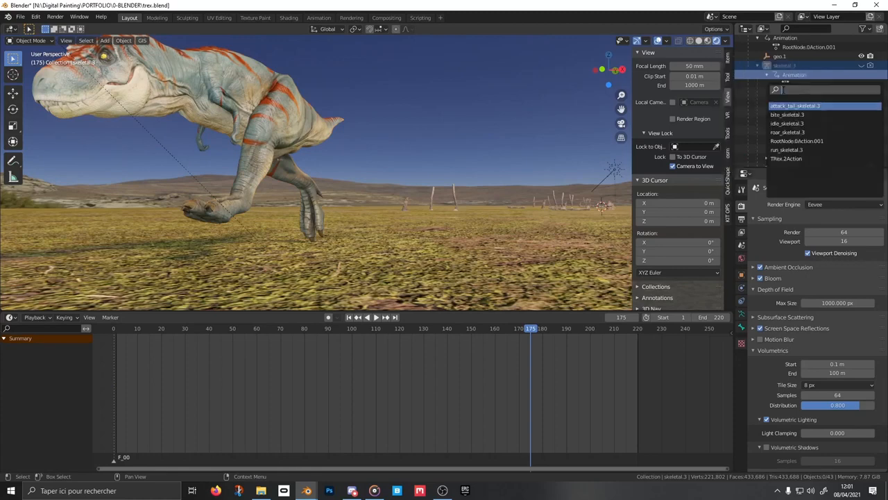
{"action": "key", "text": "Down"}
{"action": "key", "text": "Down"}
{"action": "key", "text": "Down"}
{"action": "key", "text": "Down"}
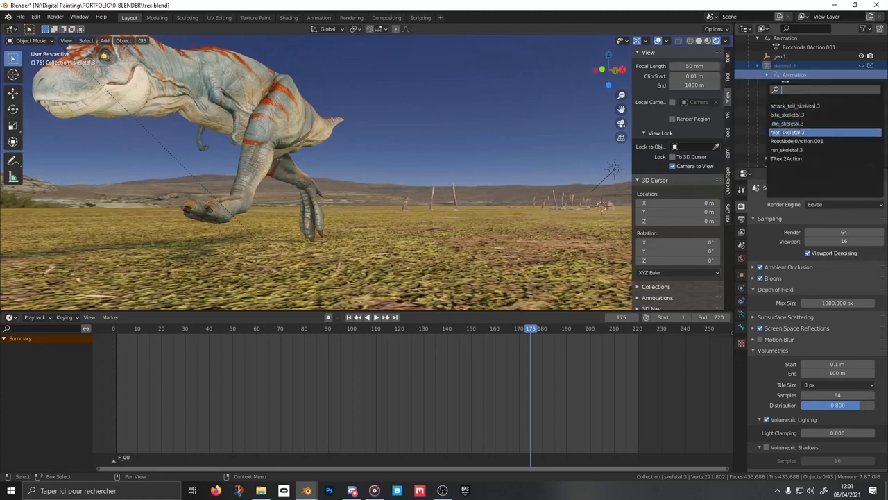
{"action": "key", "text": "Up"}
{"action": "key", "text": "Up"}
{"action": "key", "text": "Up"}
{"action": "key", "text": "Down"}
{"action": "key", "text": "Down"}
{"action": "left_click", "coordinate": [795, 115]}
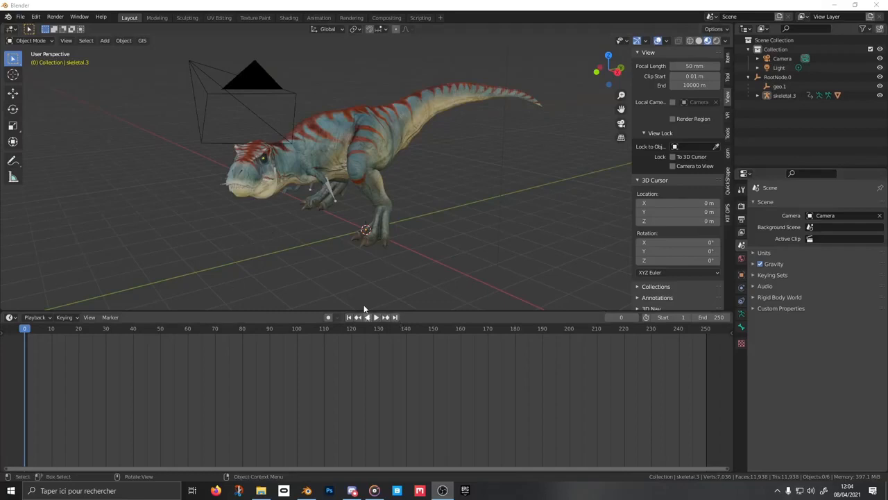
- Hide the skeletal.3 armature in the viewport and play the T-Rex's animation from several angles, stopping it at frame 172
{"action": "left_click", "coordinate": [757, 96]}
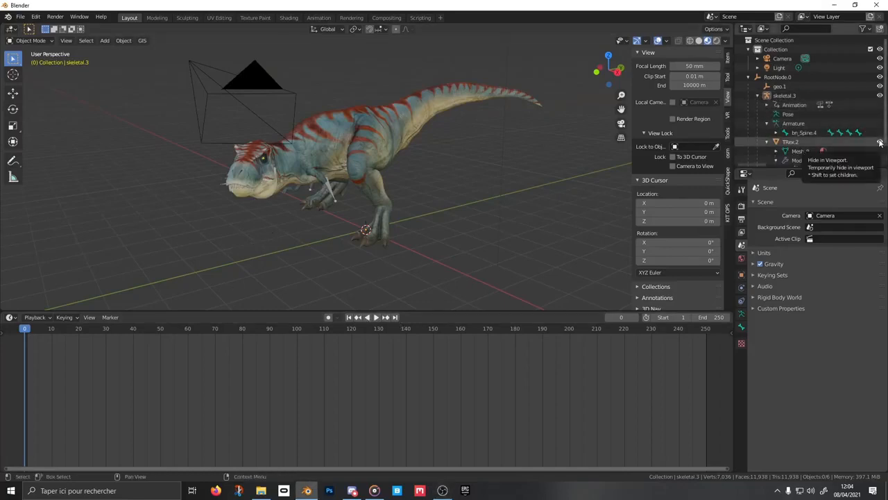
{"action": "left_click", "coordinate": [880, 96]}
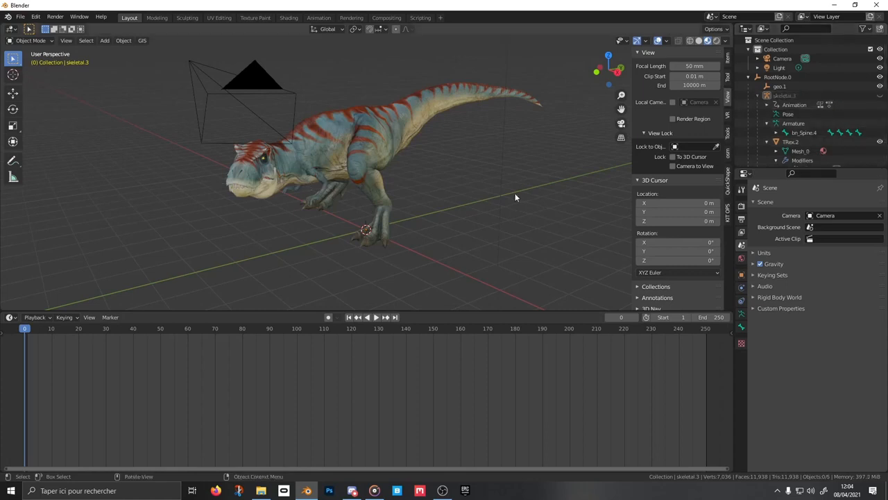
{"action": "key", "text": "space"}
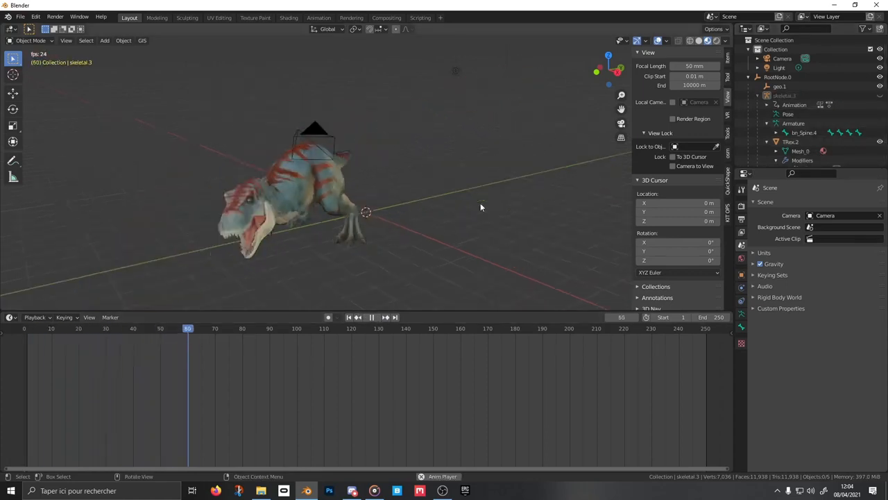
{"action": "middle_click_drag", "start_coordinate": [484, 203], "coordinate": [487, 192]}
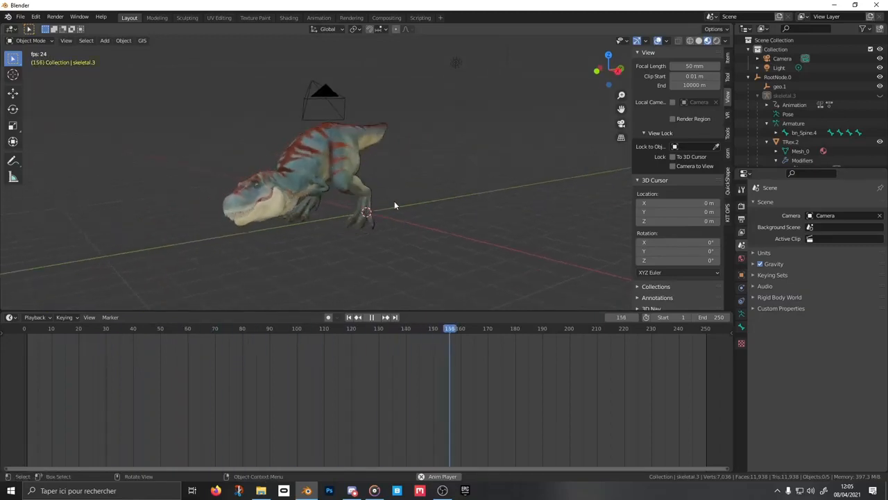
{"action": "middle_click_drag", "start_coordinate": [396, 205], "coordinate": [427, 195]}
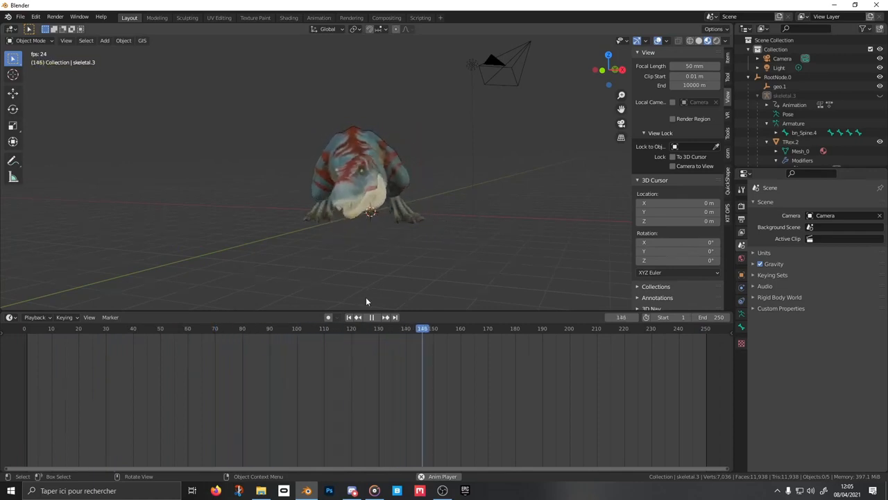
{"action": "left_click", "coordinate": [374, 317]}
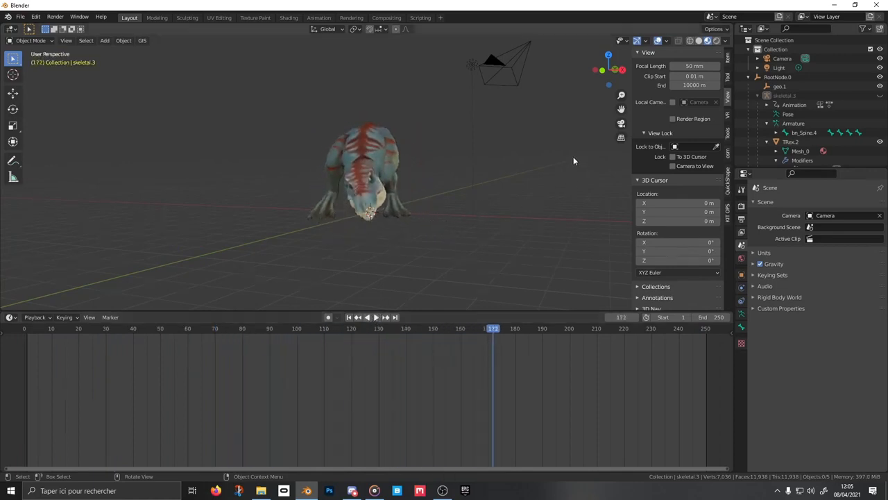
- Look through the camera, lock it to the view, and reframe it so the whole T-Rex fits inside the frame from a lower angle
{"action": "left_click", "coordinate": [622, 124]}
{"action": "scroll", "coordinate": [447, 179], "scroll_direction": "down", "scroll_amount": 2}
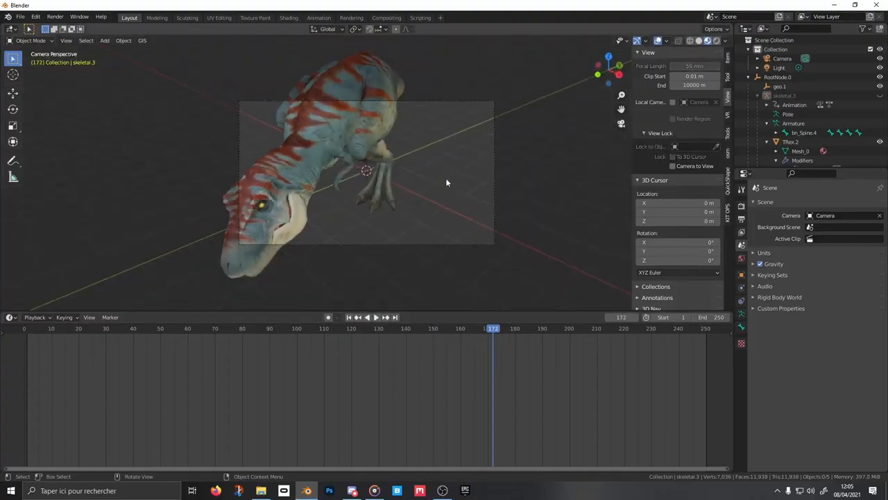
{"action": "scroll", "coordinate": [522, 174], "scroll_direction": "up", "scroll_amount": 3}
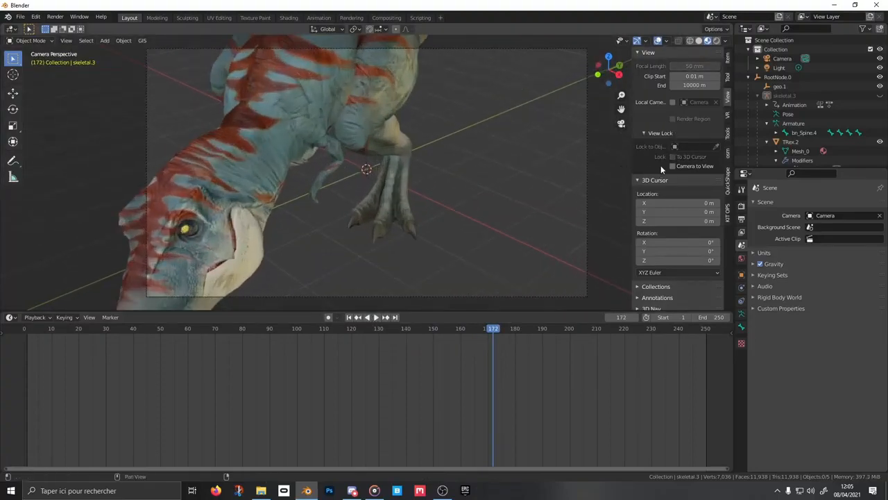
{"action": "left_click", "coordinate": [670, 166]}
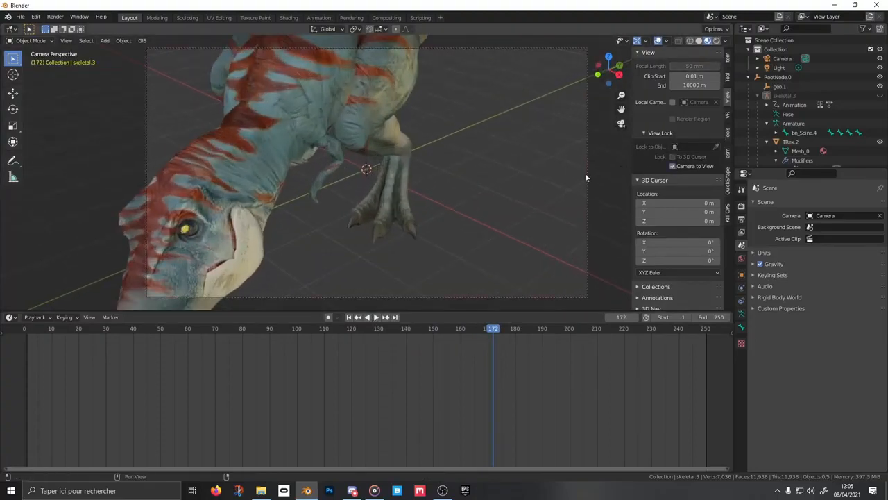
{"action": "scroll", "coordinate": [340, 188], "scroll_direction": "down", "scroll_amount": 3}
{"action": "middle_click_drag", "start_coordinate": [389, 190], "coordinate": [393, 171]}
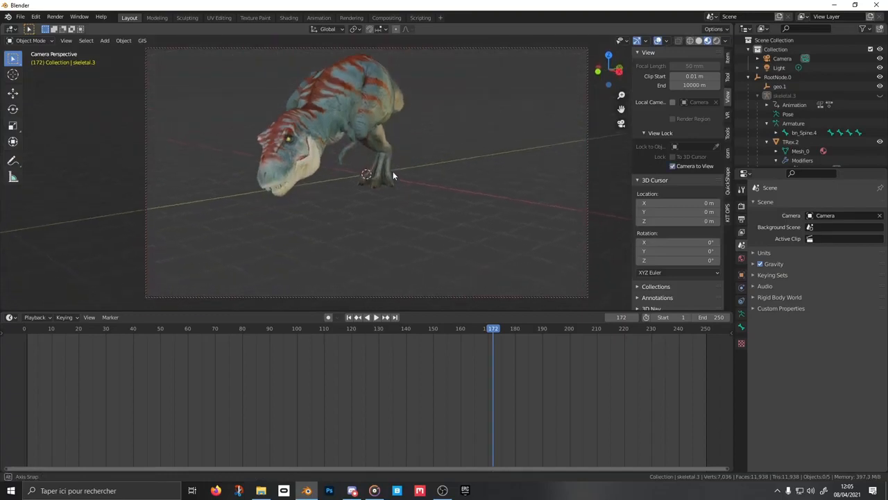
{"action": "left_click_drag", "start_coordinate": [621, 109], "coordinate": [616, 164]}
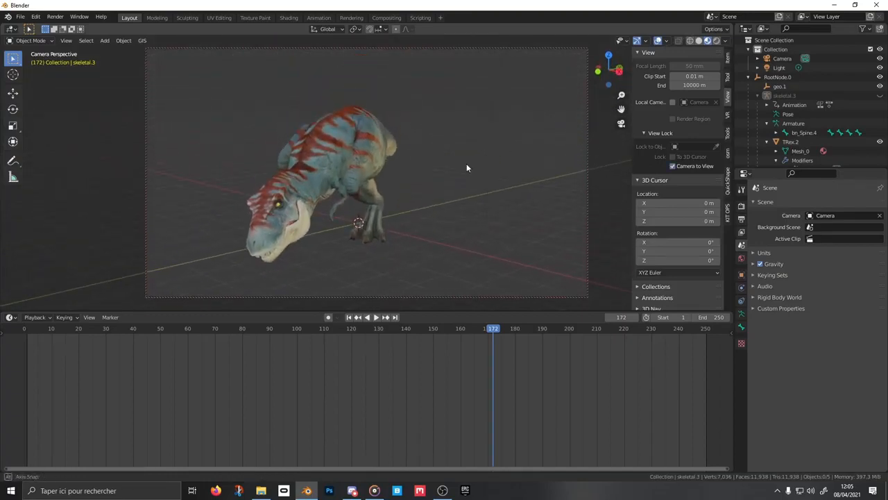
{"action": "mouse_move", "coordinate": [466, 165]}
{"action": "middle_mouse_down"}
{"action": "mouse_move", "coordinate": [473, 141]}
{"action": "mouse_move", "coordinate": [472, 160]}
{"action": "mouse_move", "coordinate": [457, 173]}
{"action": "middle_mouse_up"}
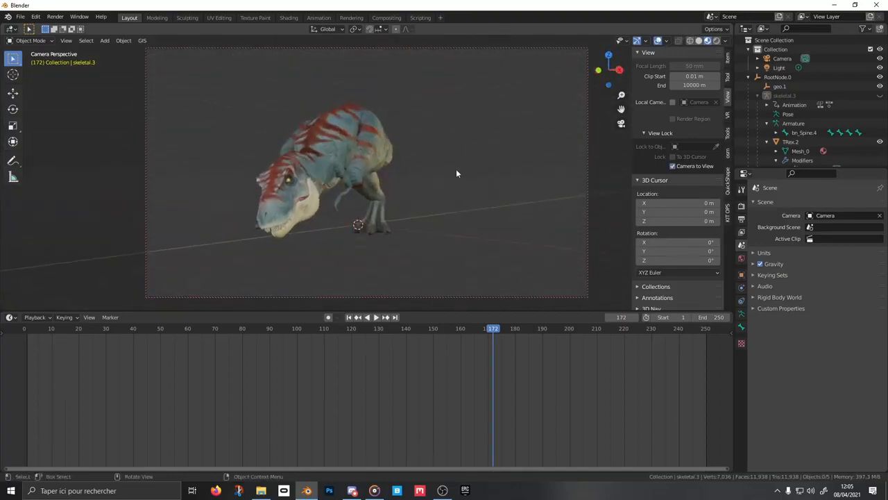
- Play the T-Rex's animation through the camera and stop it at frame 235
{"action": "left_click", "coordinate": [375, 317]}
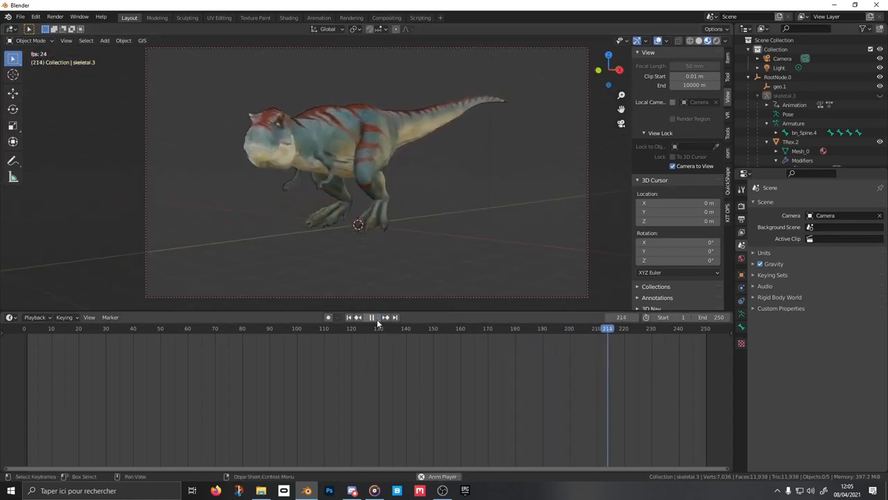
{"action": "left_click", "coordinate": [376, 318]}
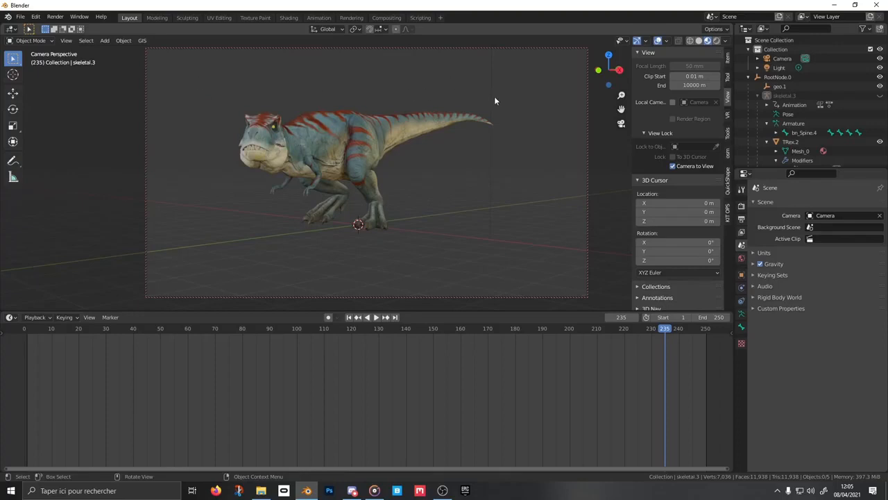
{"action": "left_click", "coordinate": [55, 17]}
- Move the locked camera slightly closer so the T-Rex fills more of the frame
{"action": "scroll", "coordinate": [413, 179], "scroll_direction": "down", "scroll_amount": 2}
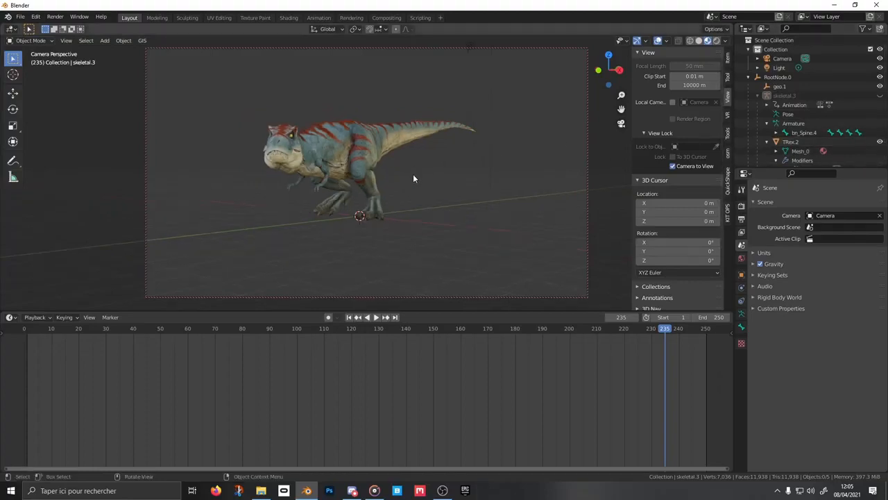
{"action": "scroll", "coordinate": [414, 178], "scroll_direction": "up", "scroll_amount": 2}
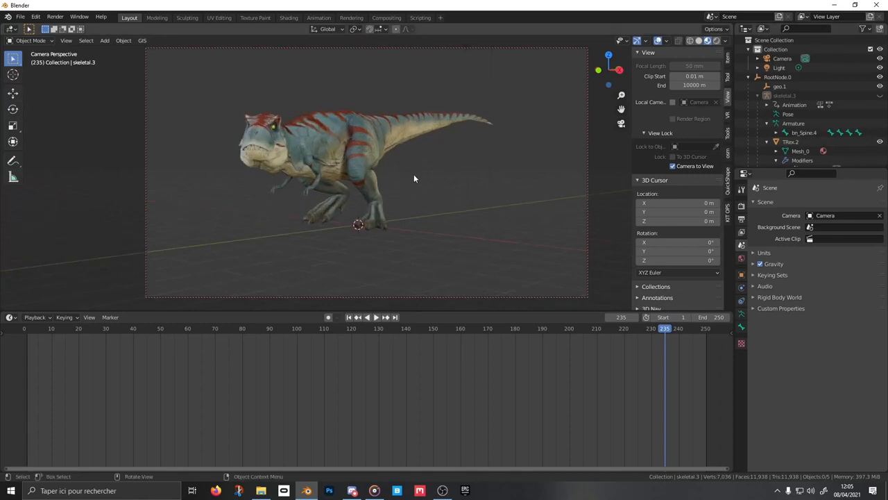
{"action": "scroll", "coordinate": [413, 178], "scroll_direction": "up", "scroll_amount": 2}
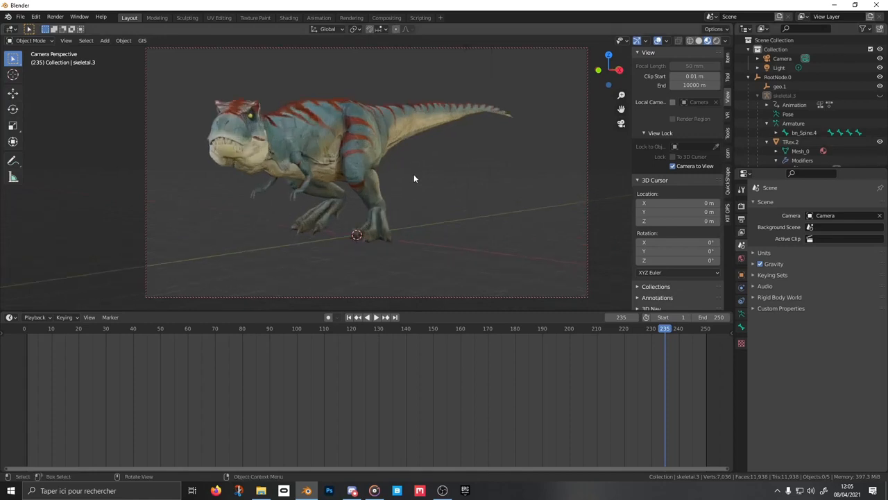